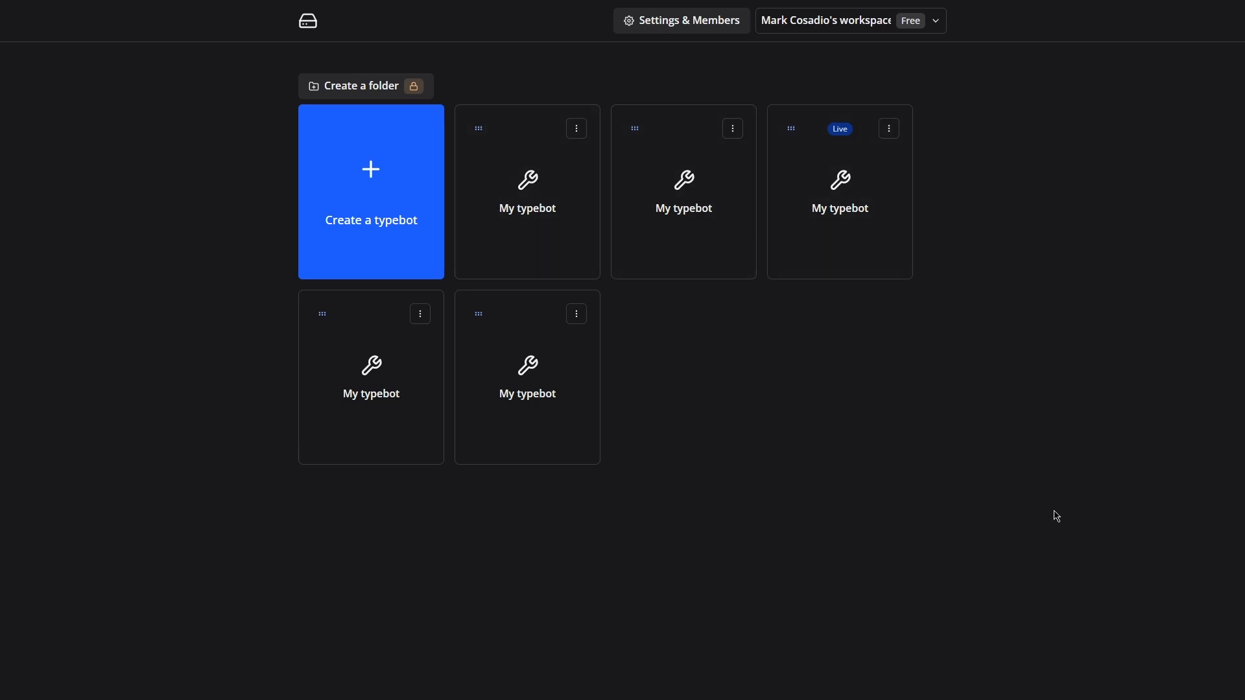
Create a new typebot from scratch, opening an empty flow editor that shows only the Start block.
left_click(370, 227)
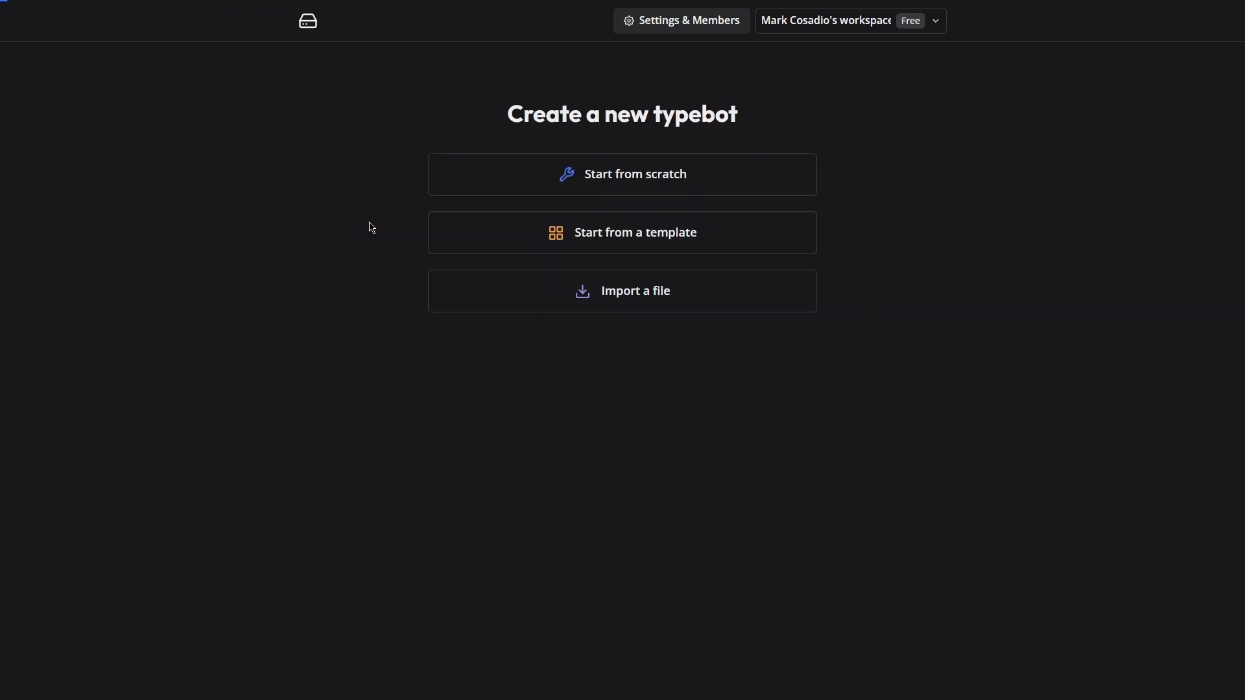
left_click(648, 193)
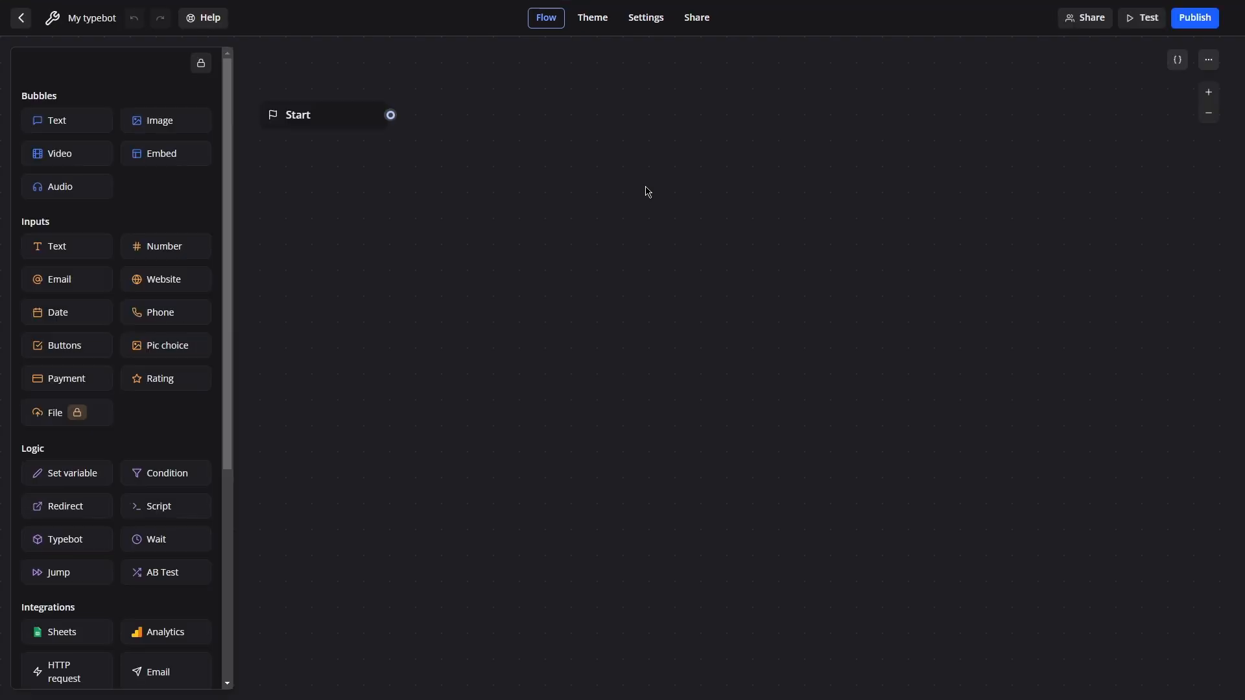
key("alt+Tab")
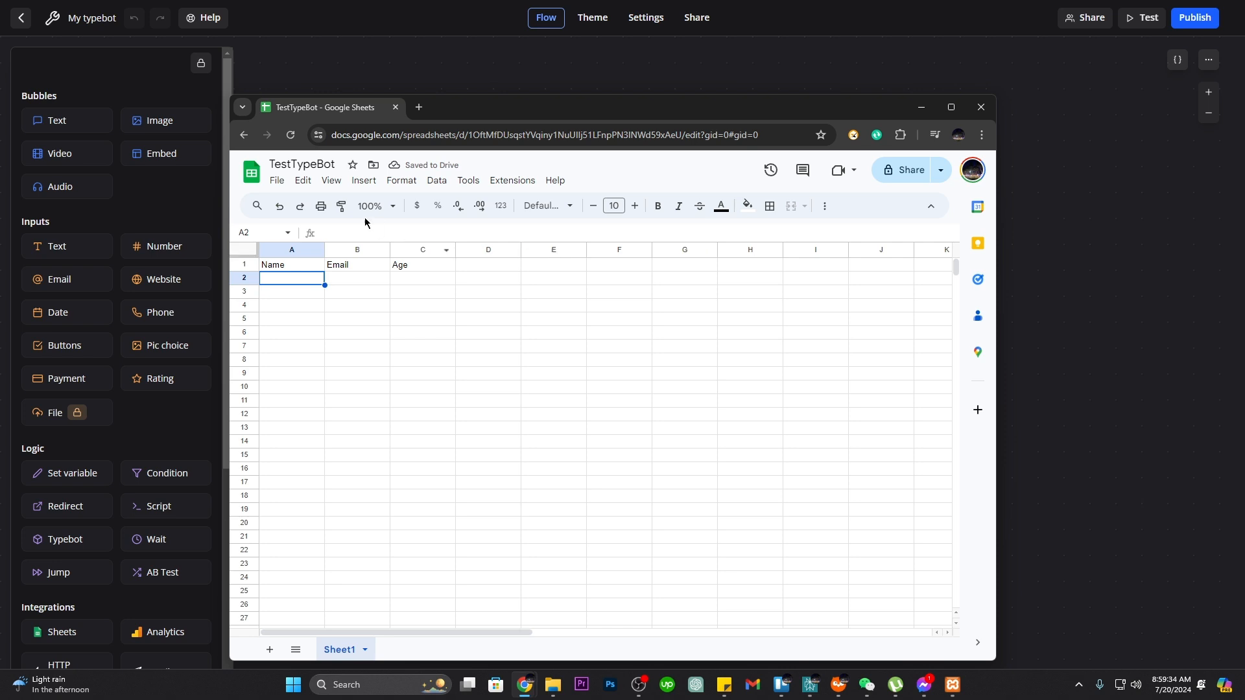
left_click(292, 166)
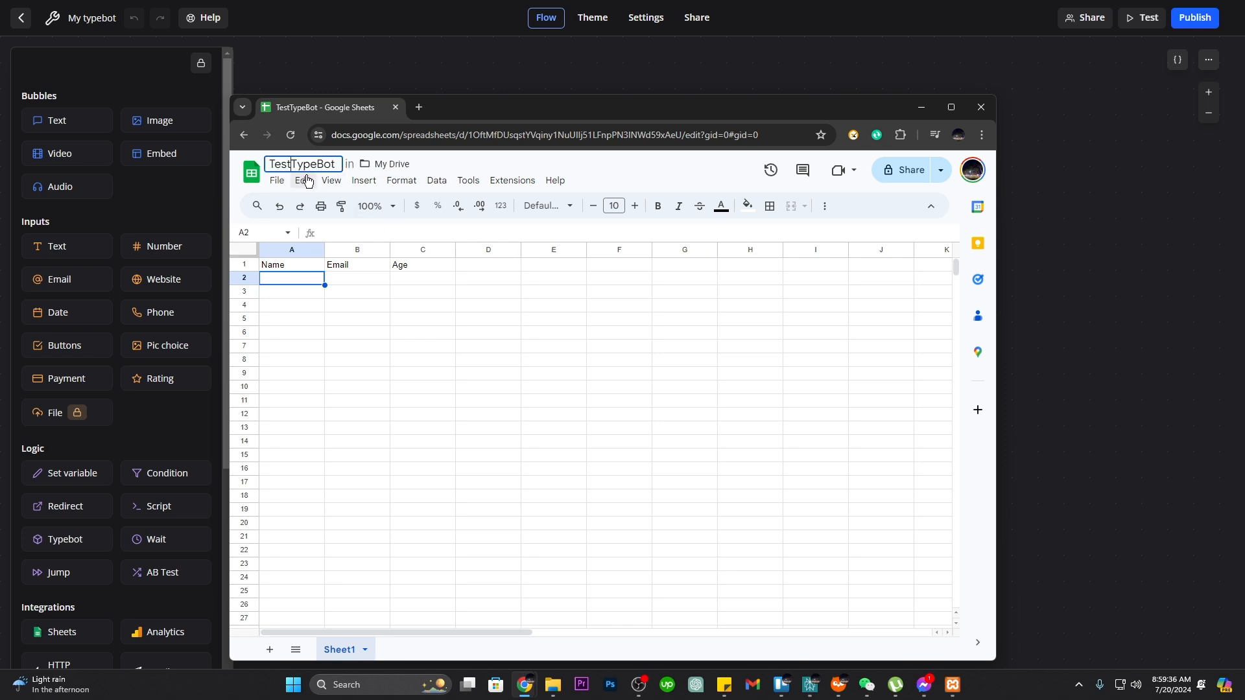
left_click(386, 319)
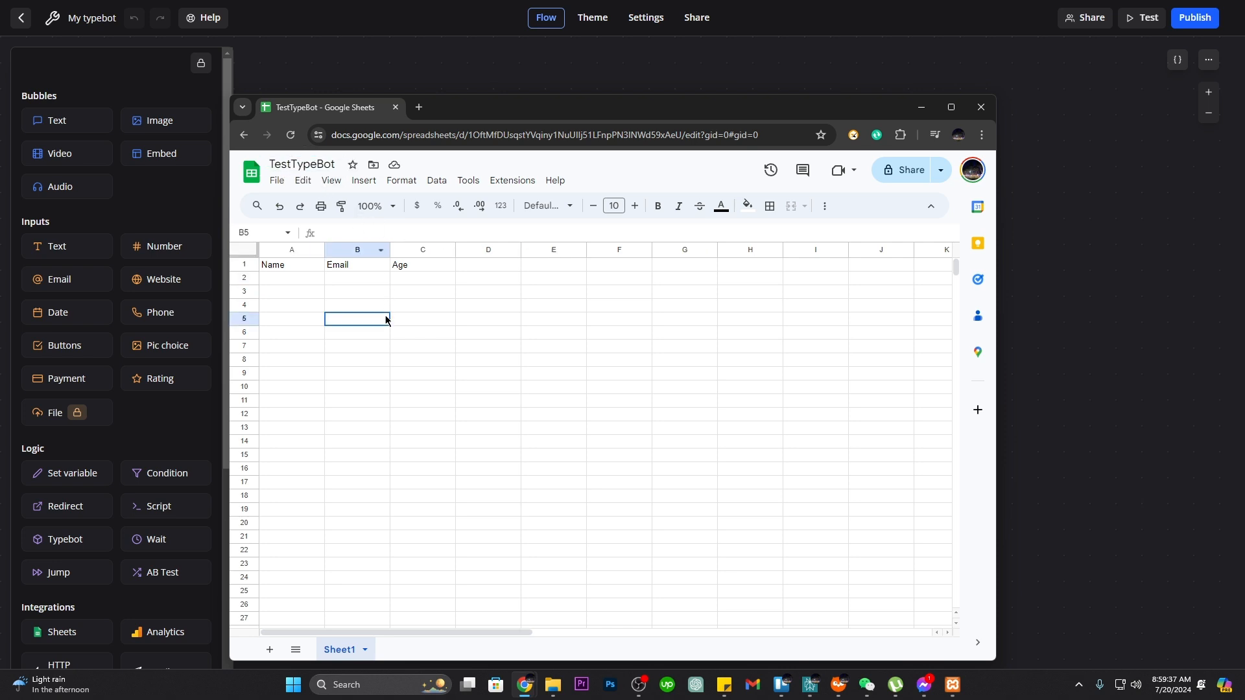
left_click(283, 268)
left_click(349, 271)
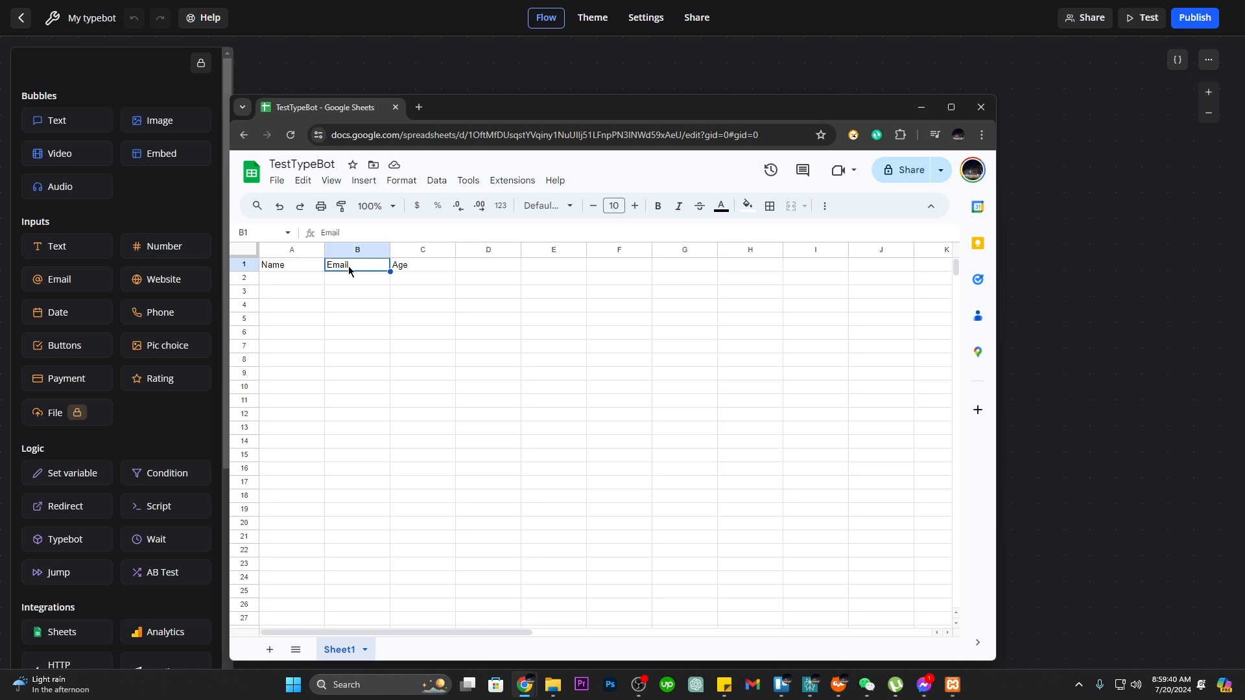
left_click(409, 270)
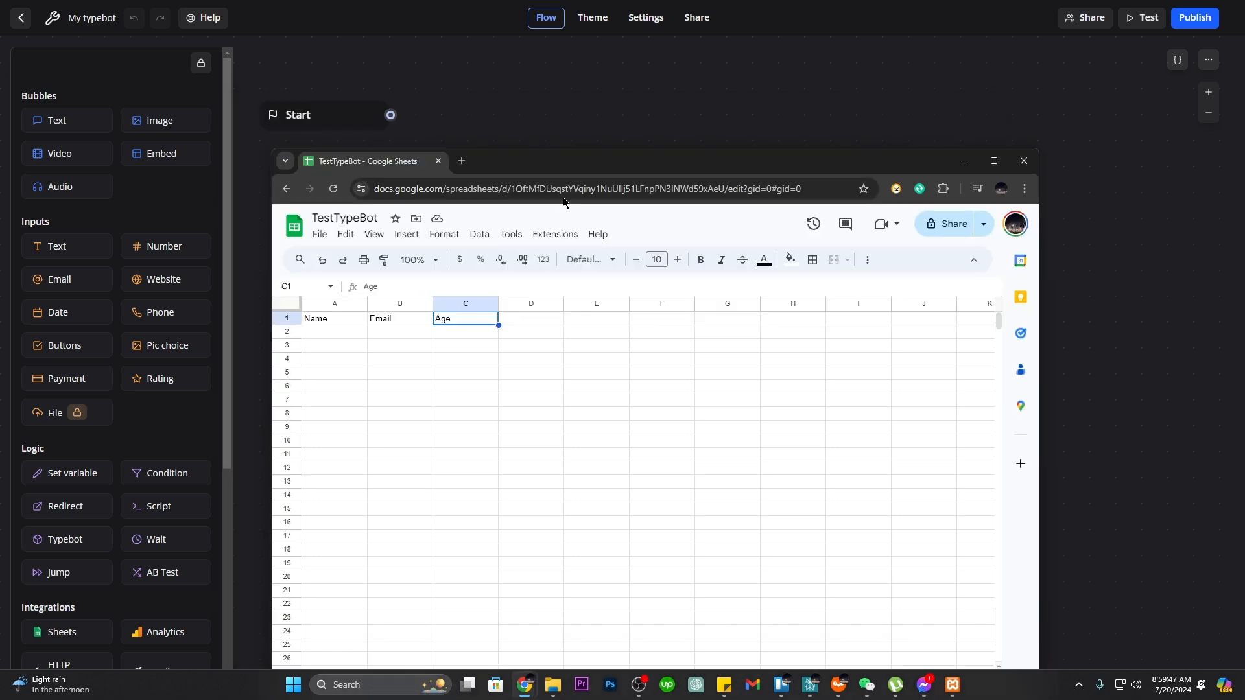
left_click_drag(532, 170, 561, 235)
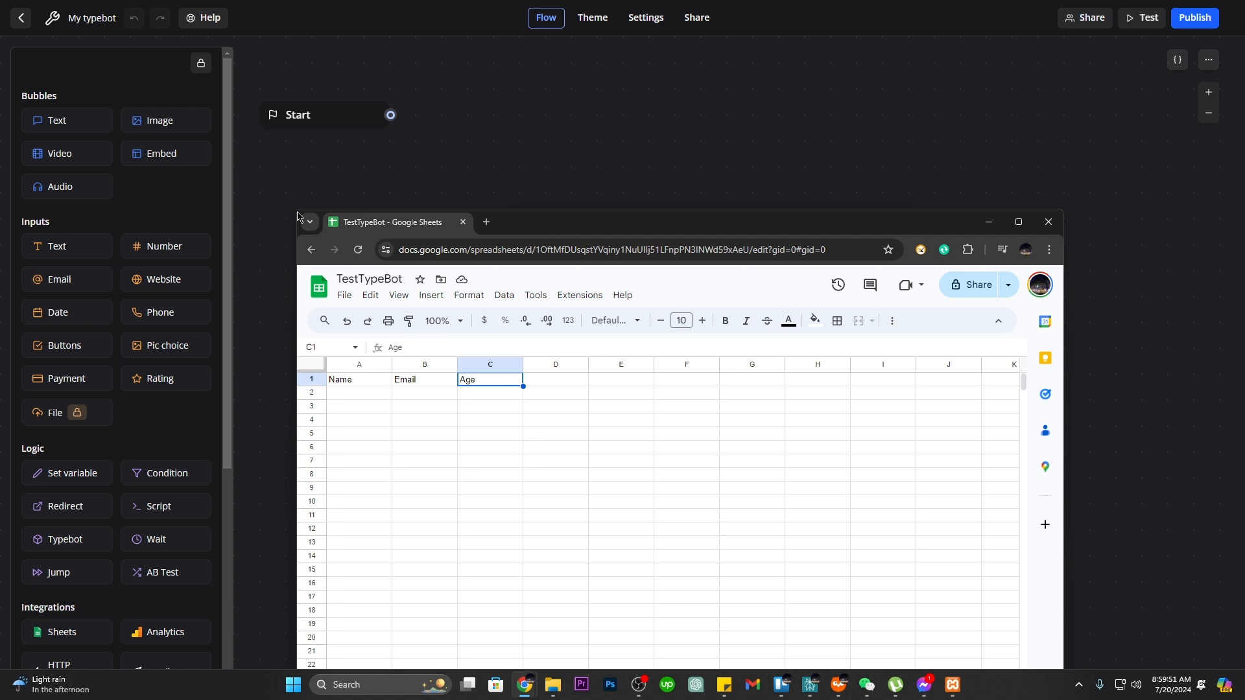
left_click(519, 129)
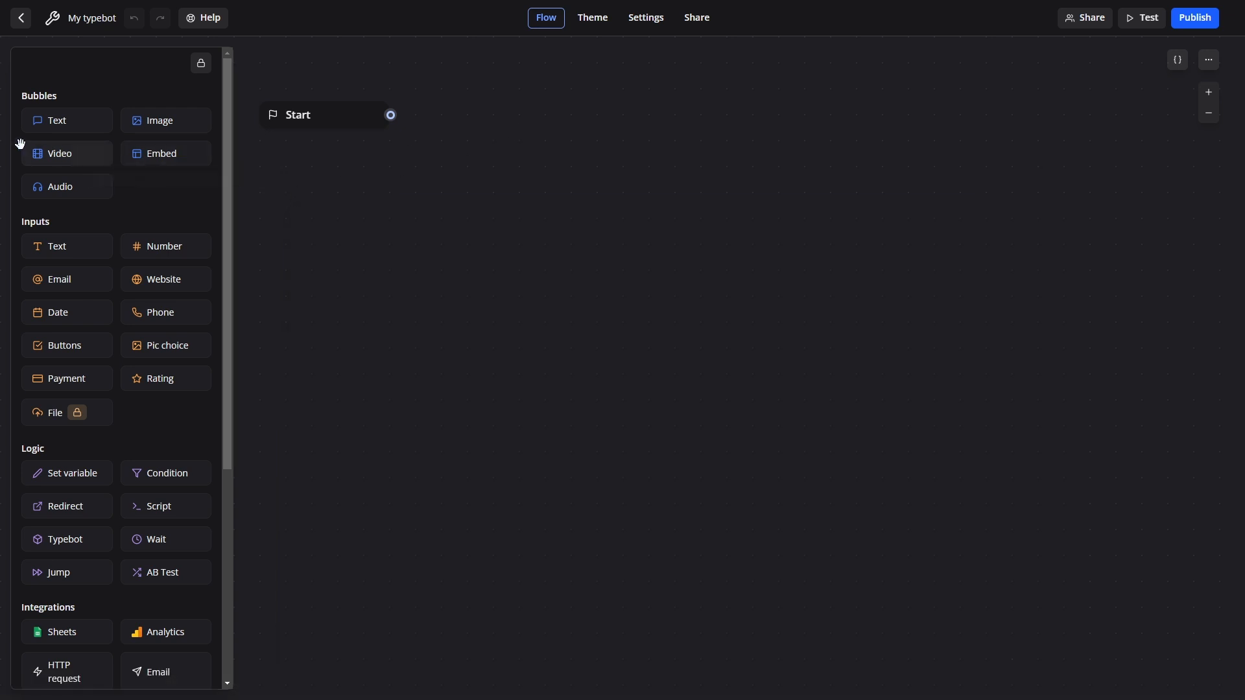
Add Group #1 with the text 'What is your name?' and a Text input saved to a new name variable.
left_click_drag(59, 126, 433, 208)
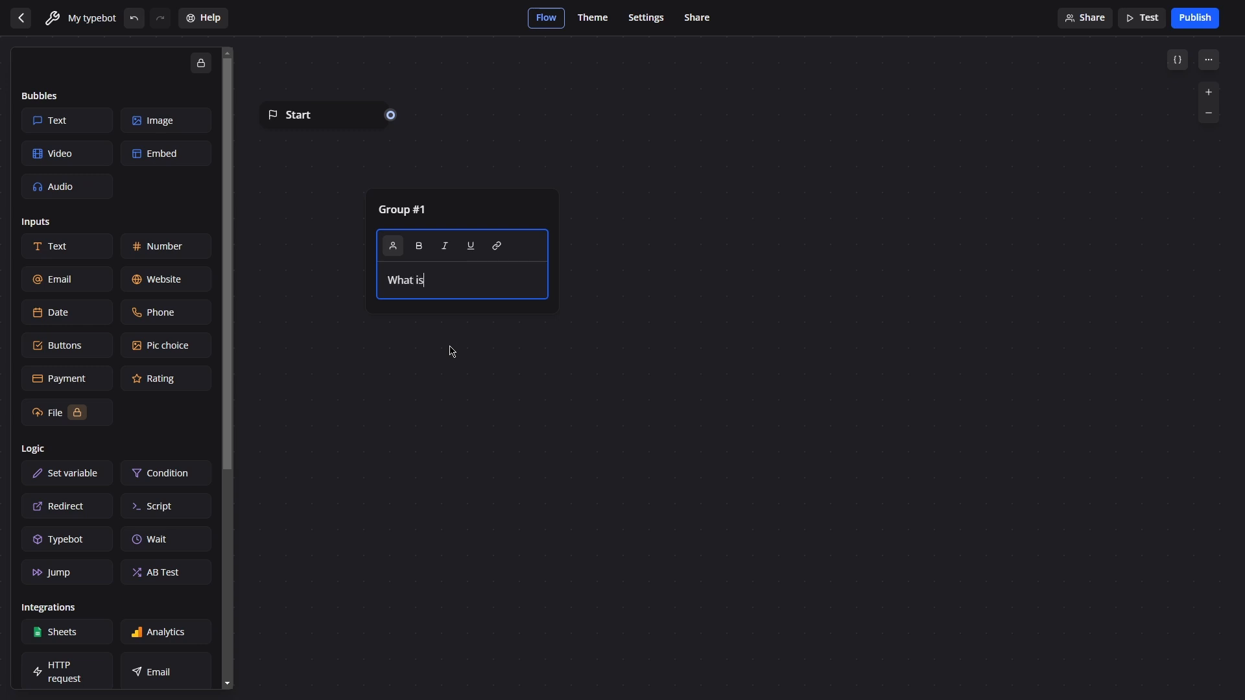
type("What is your name?")
left_click_drag(57, 248, 464, 290)
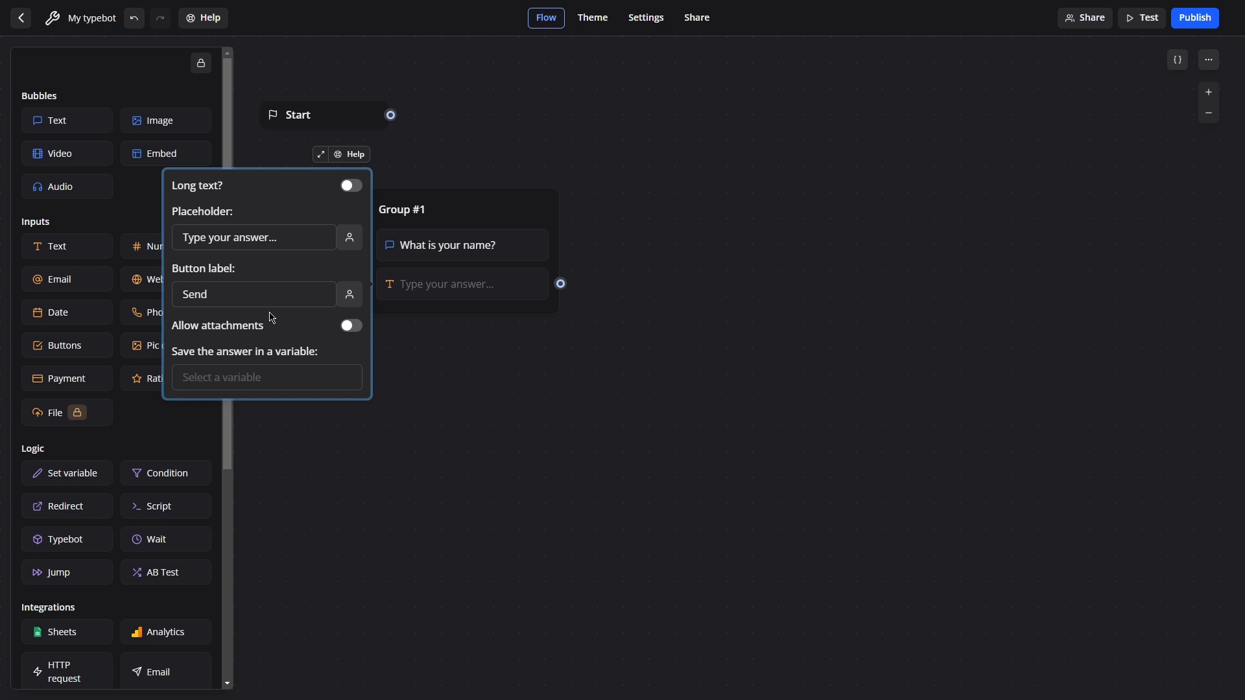
left_click(259, 379)
type("name")
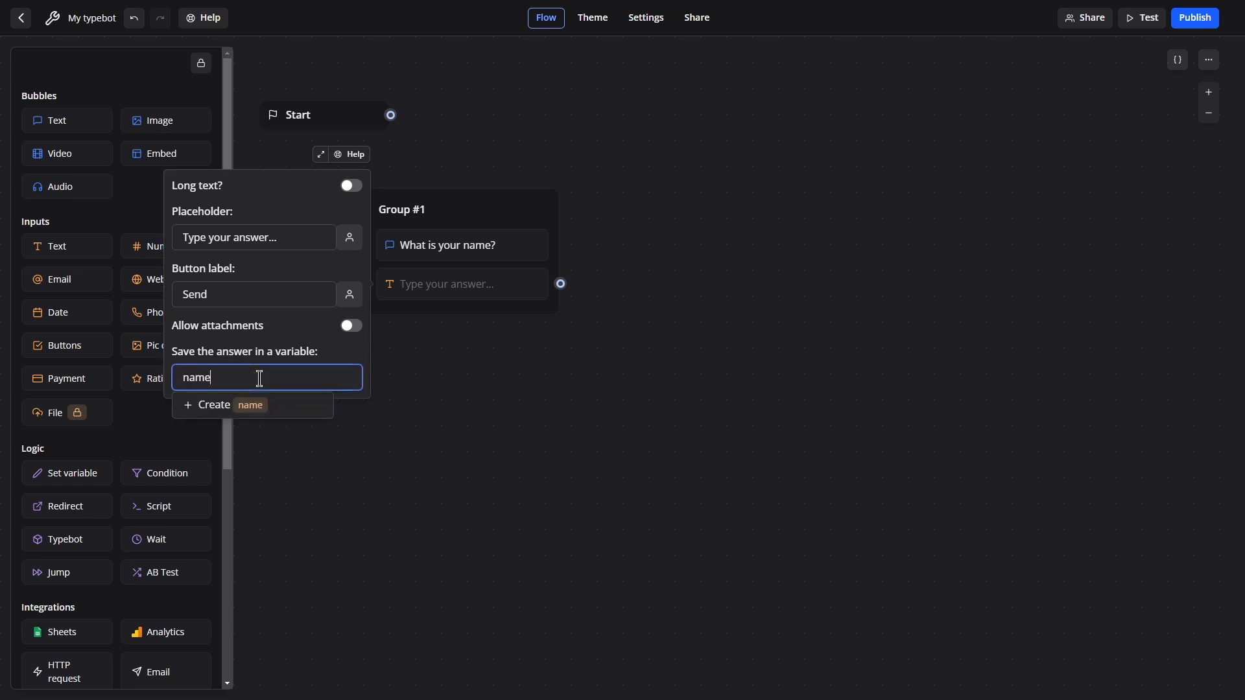
left_click(218, 409)
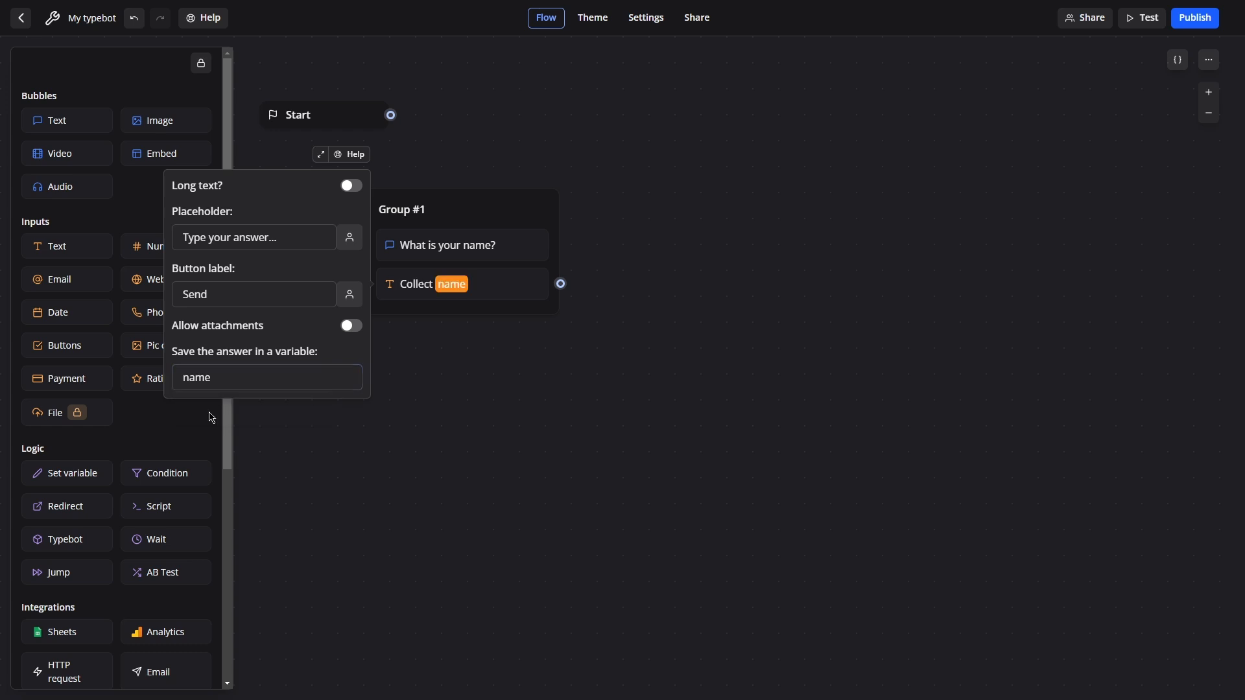
left_click(496, 164)
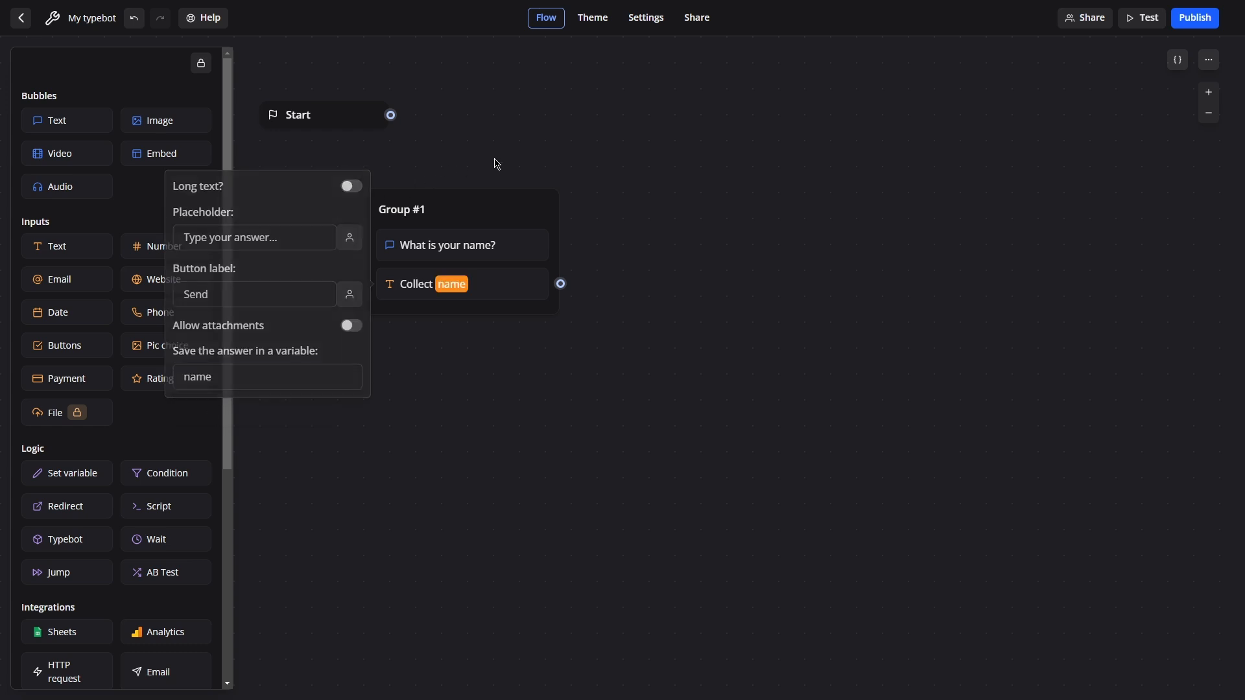
Check the Email header in cell B1 of the spreadsheet, then go back to the flow editor.
key("alt+Tab")
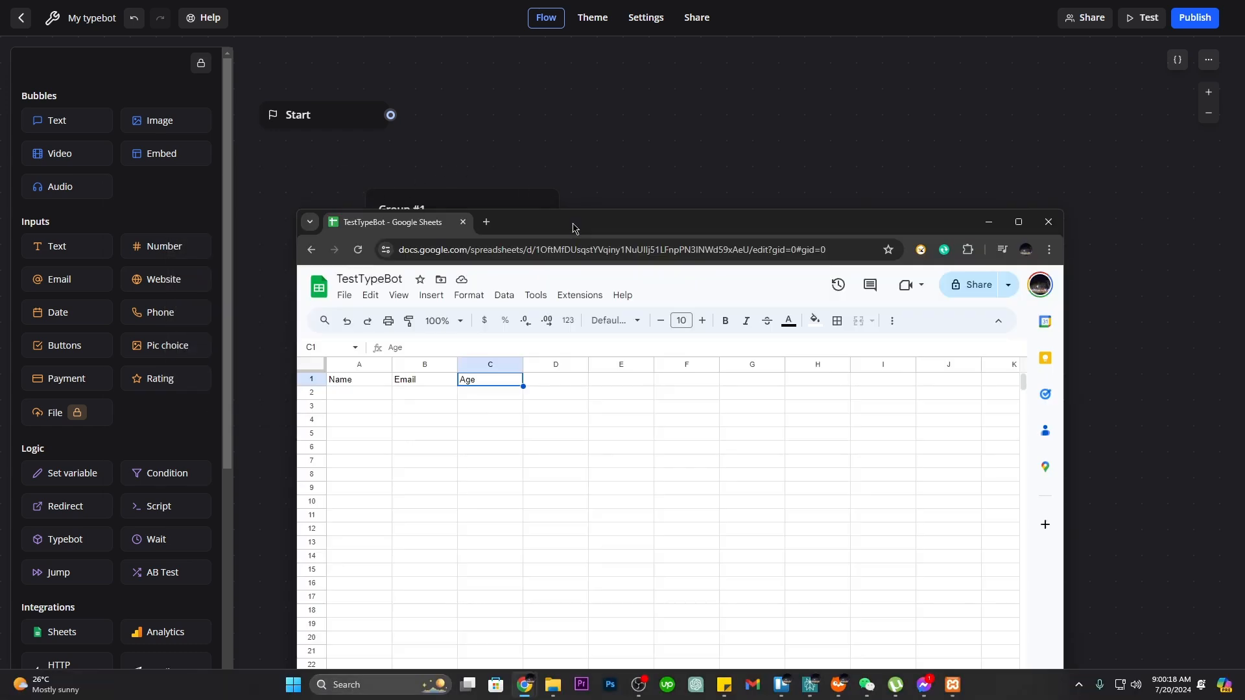
left_click(426, 382)
left_click(751, 144)
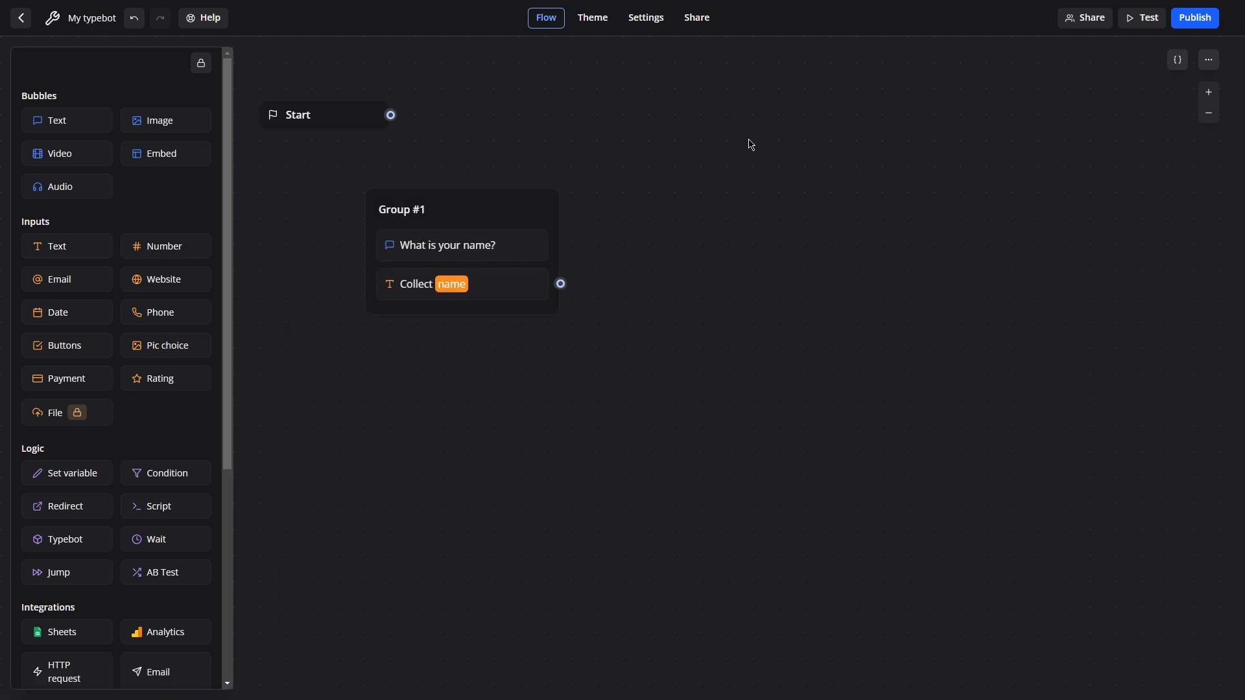
Add Group #2 with the text 'What is your email address?' and an Email input saved to a new email variable.
left_click_drag(59, 122, 695, 219)
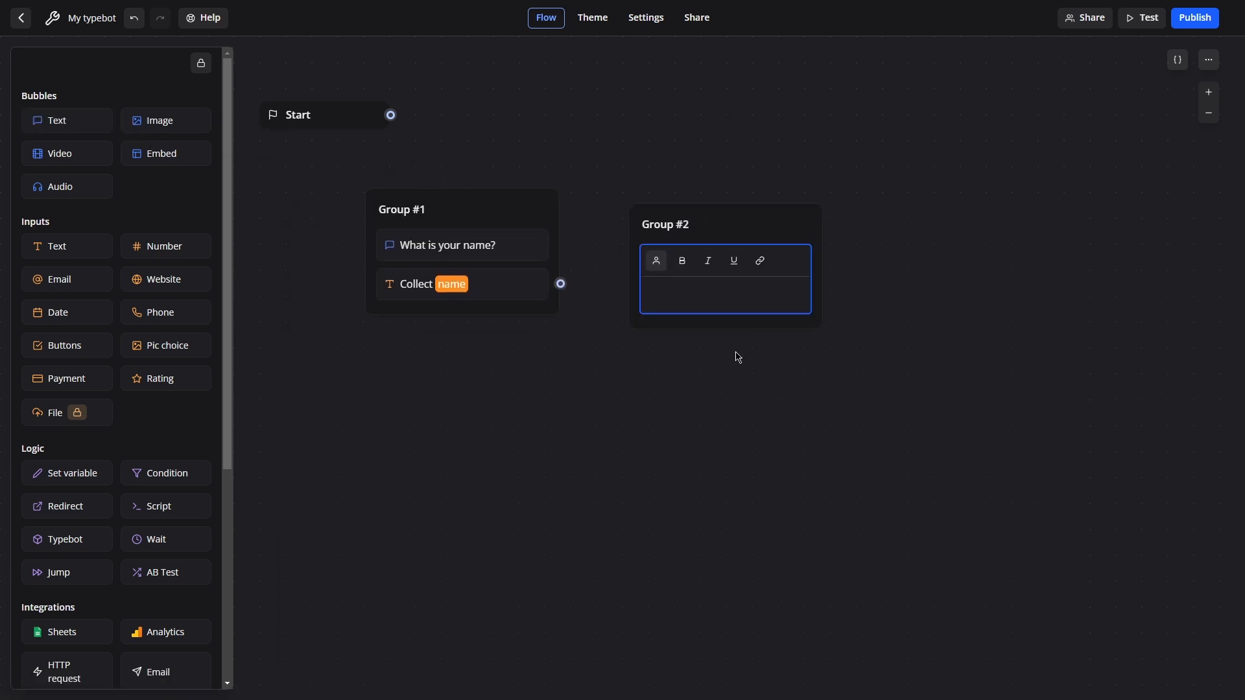
type("What is your email address?")
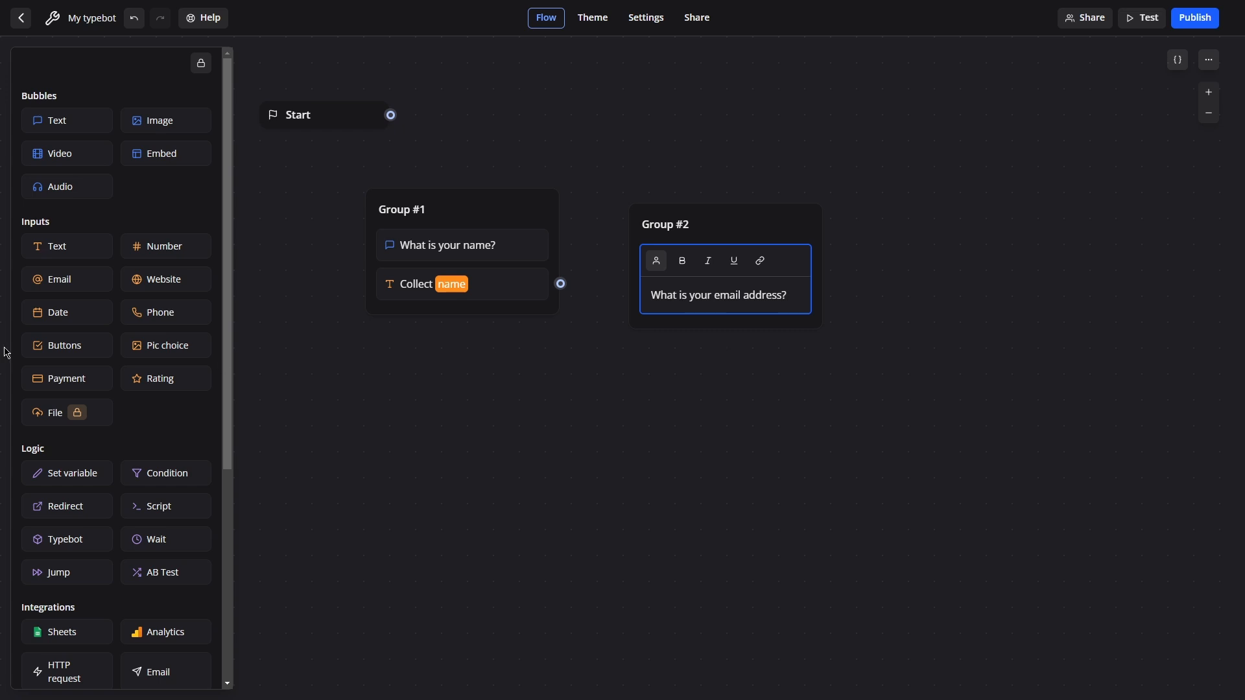
left_click_drag(29, 280, 698, 304)
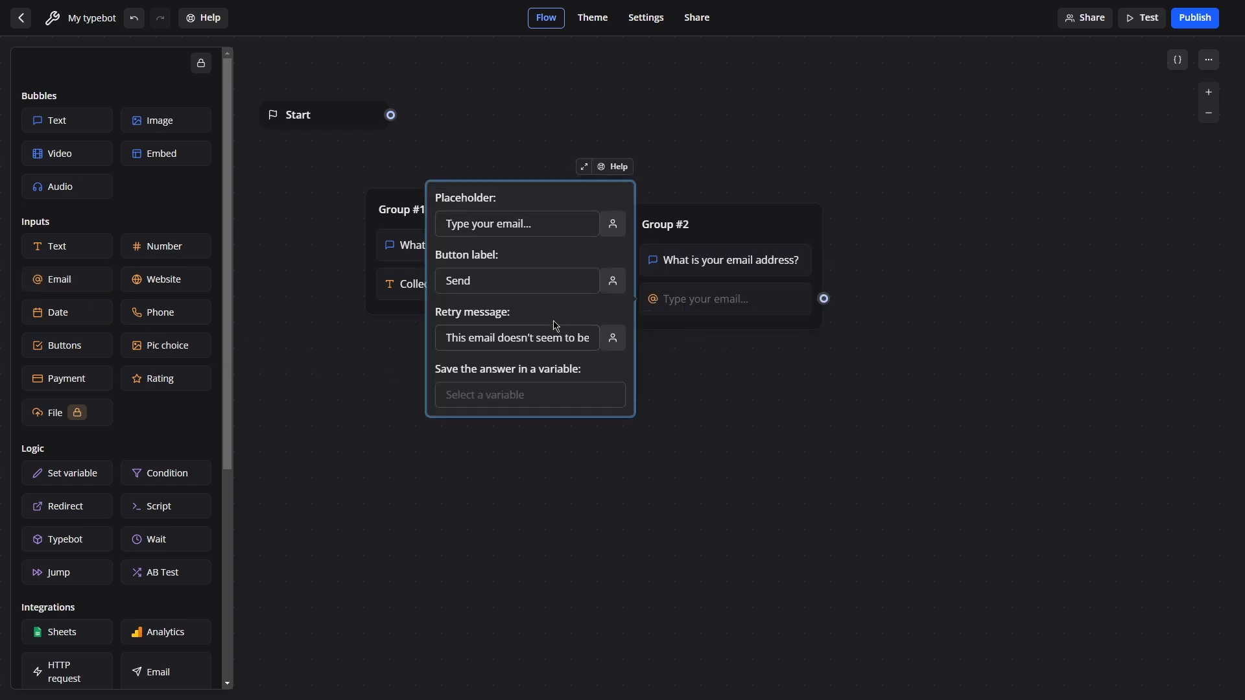
left_click(518, 396)
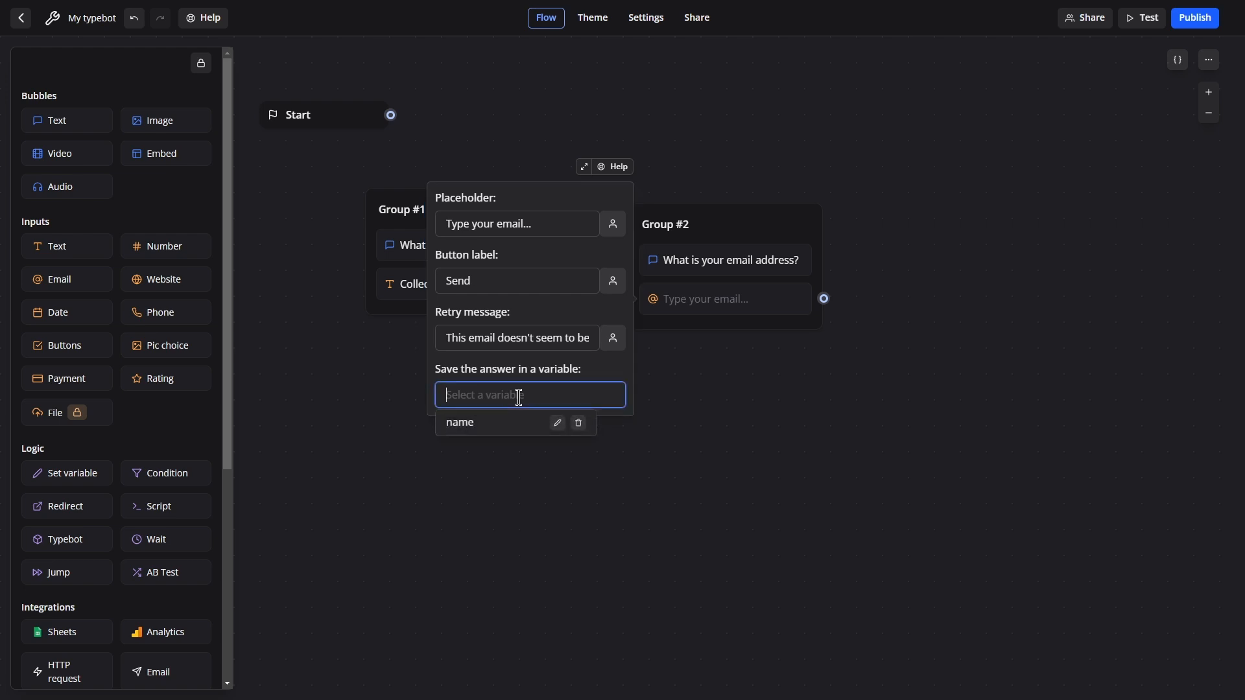
type("email")
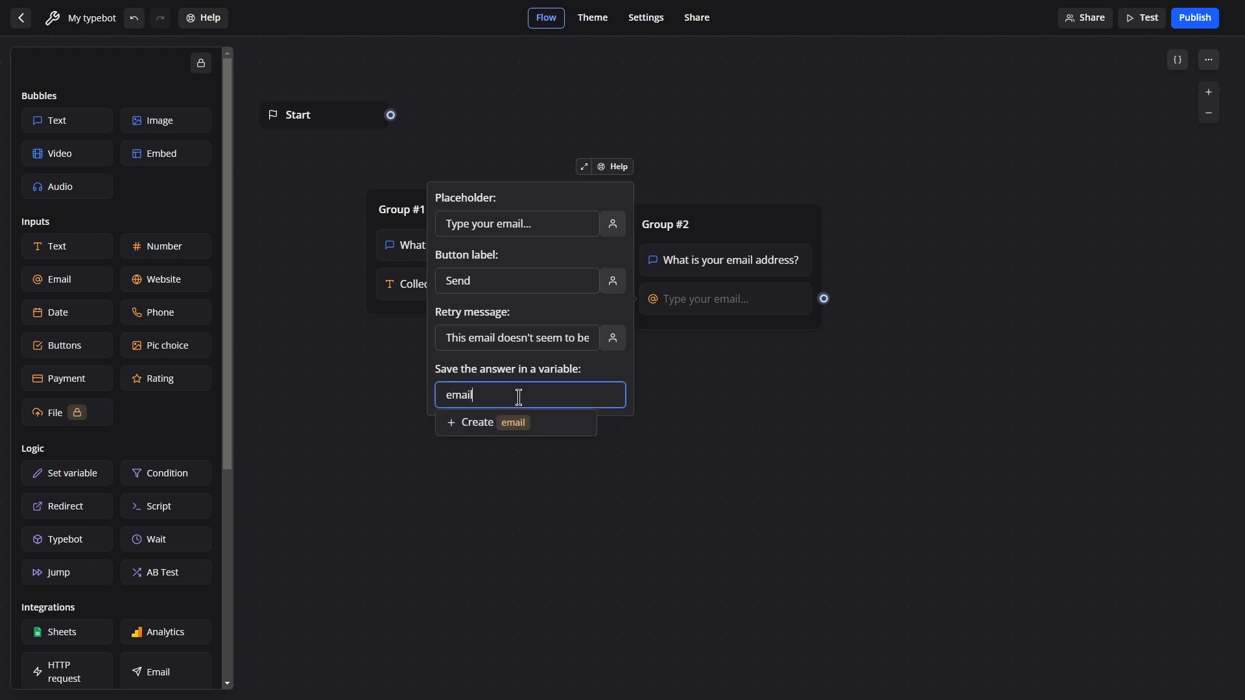
left_click(529, 423)
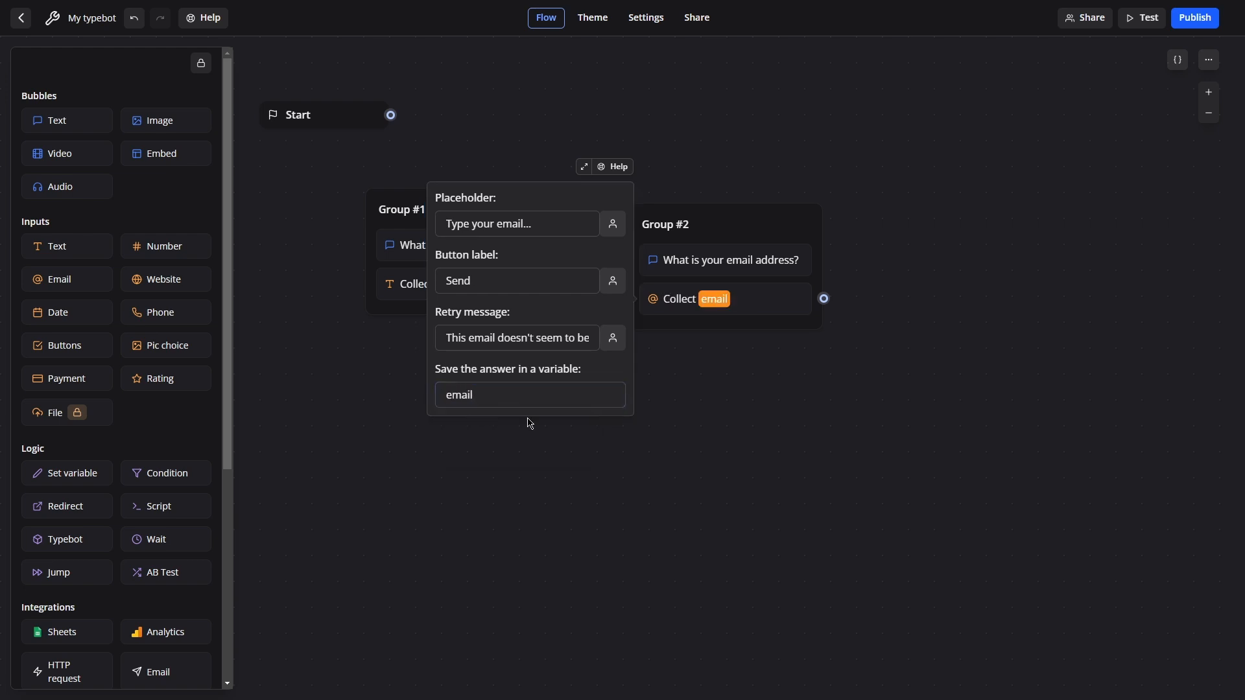
left_click(747, 407)
key("alt+Tab")
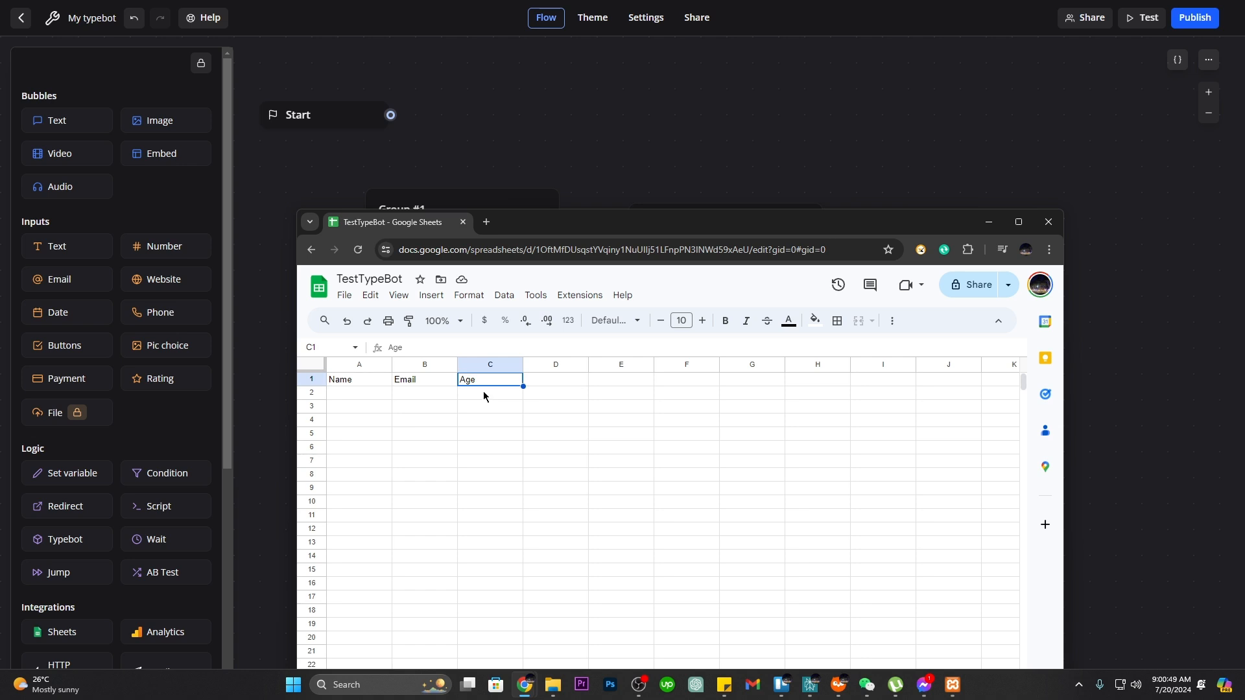
key("alt+Tab")
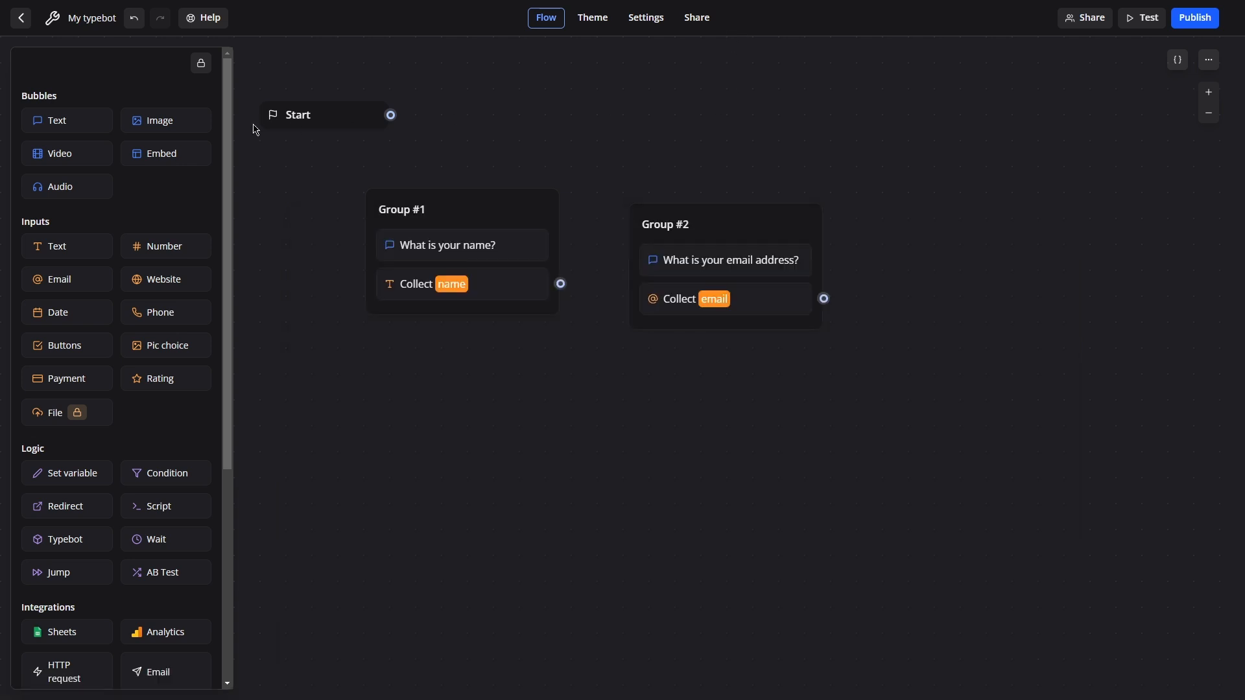
Add Group #3 asking 'How old are you?' with a Number input saved to a new age variable.
left_click_drag(49, 121, 953, 256)
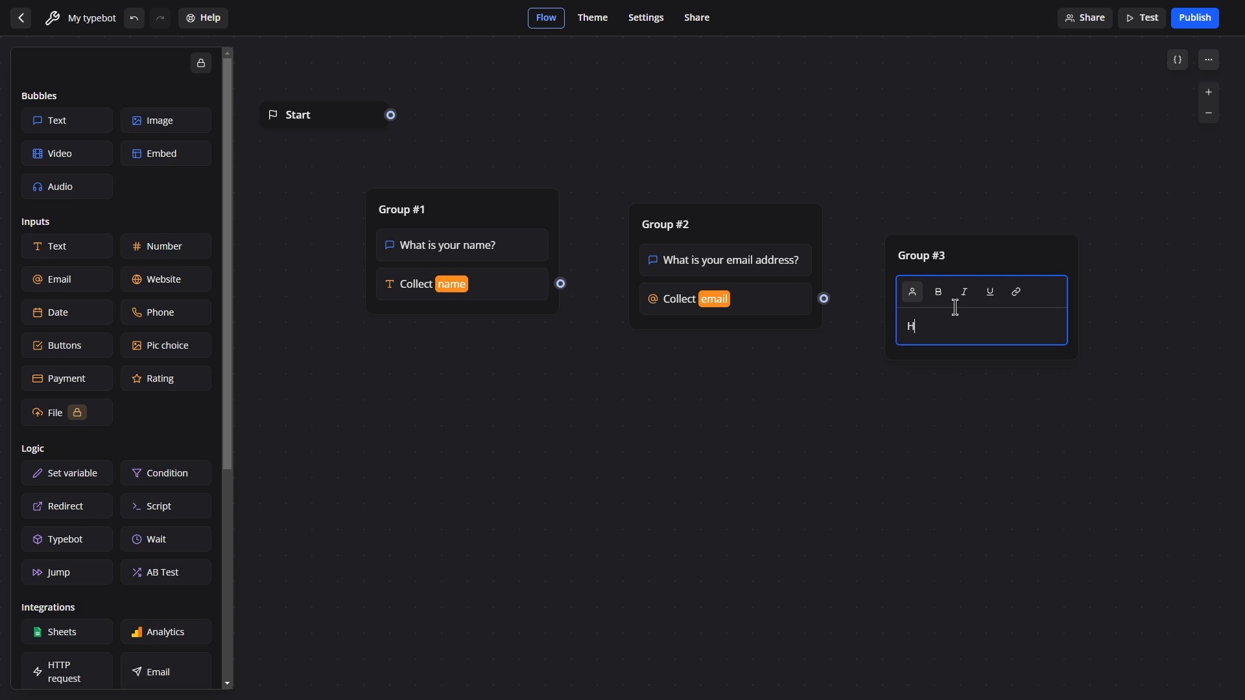
type("How old are you?")
left_click_drag(143, 246, 975, 332)
scroll(790, 341, "down", 1)
scroll(790, 341, "down", 1)
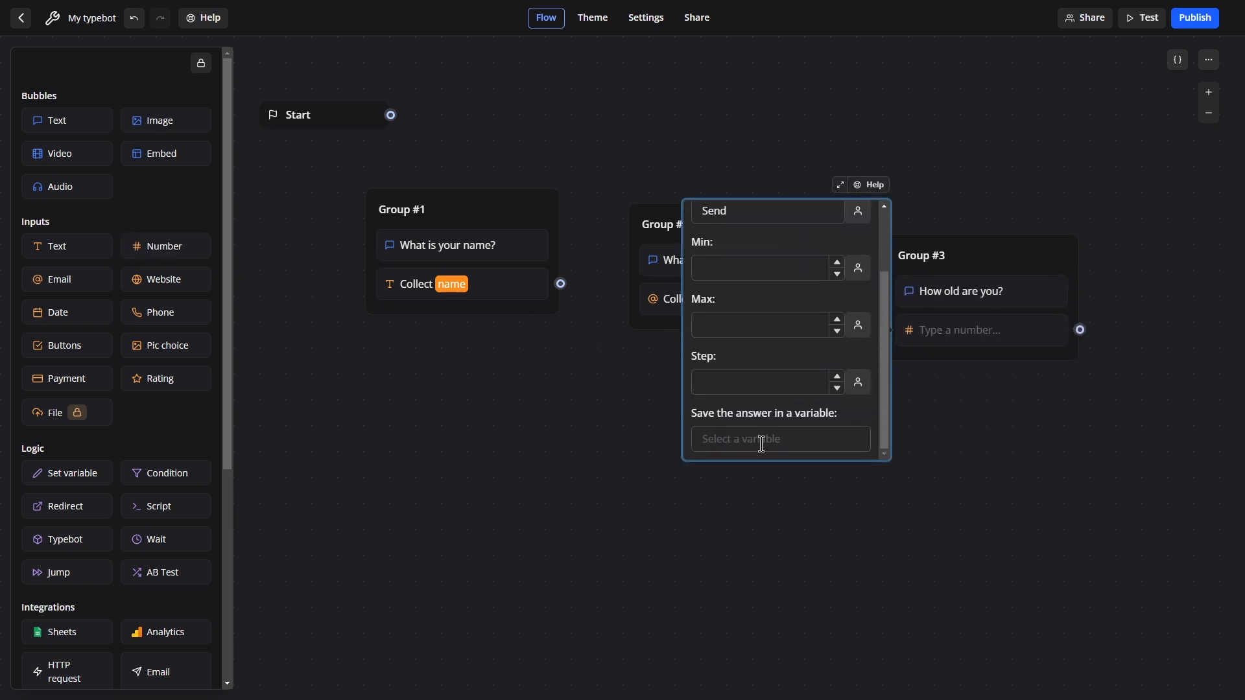
left_click(762, 444)
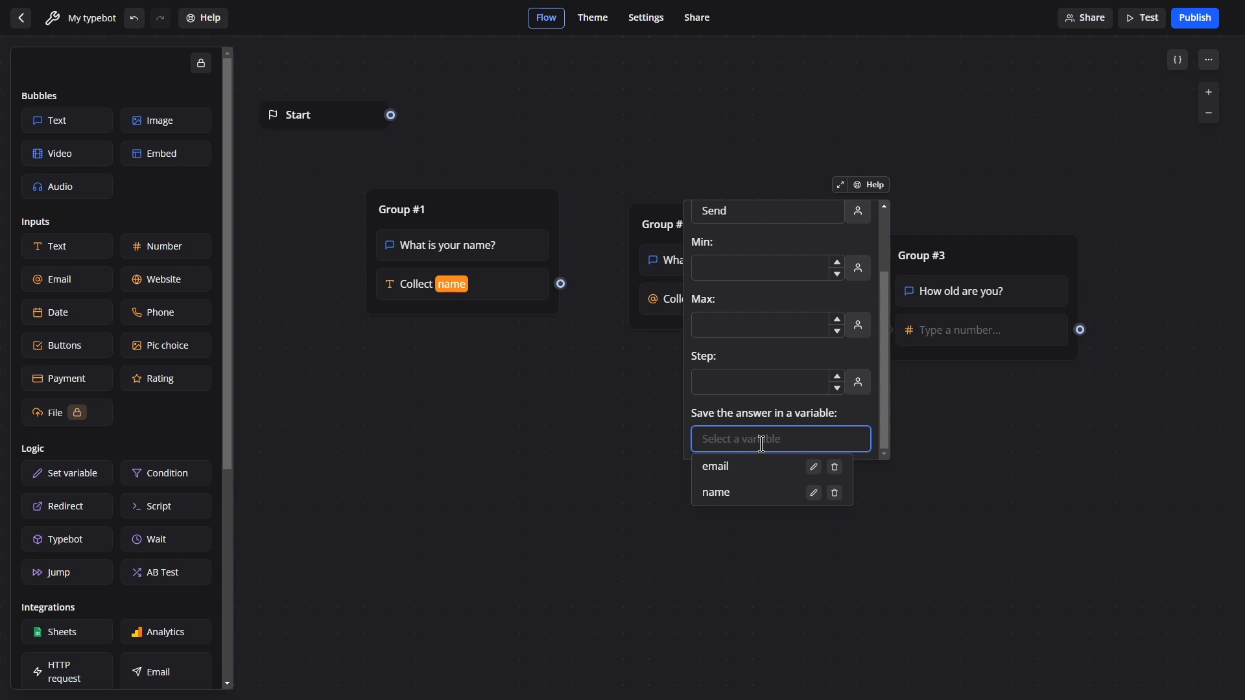
type("age")
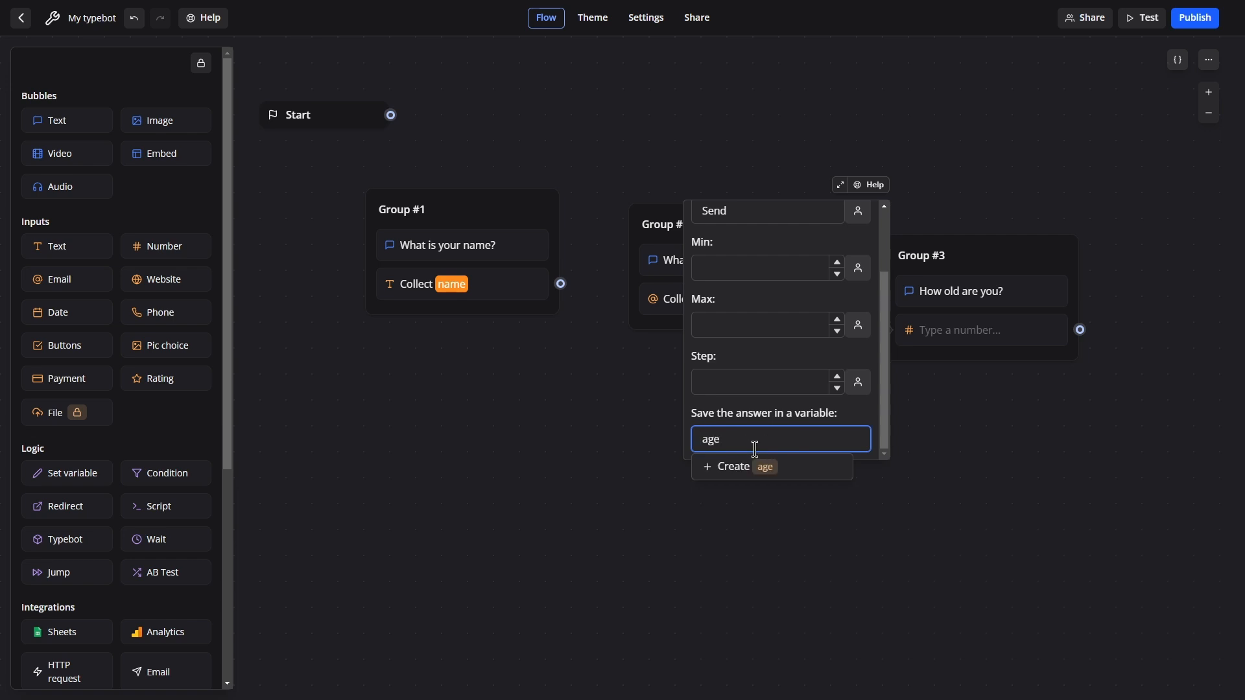
left_click(734, 468)
Close the number settings, nudge Group #3 up, and move the spreadsheet window aside.
left_click(1027, 160)
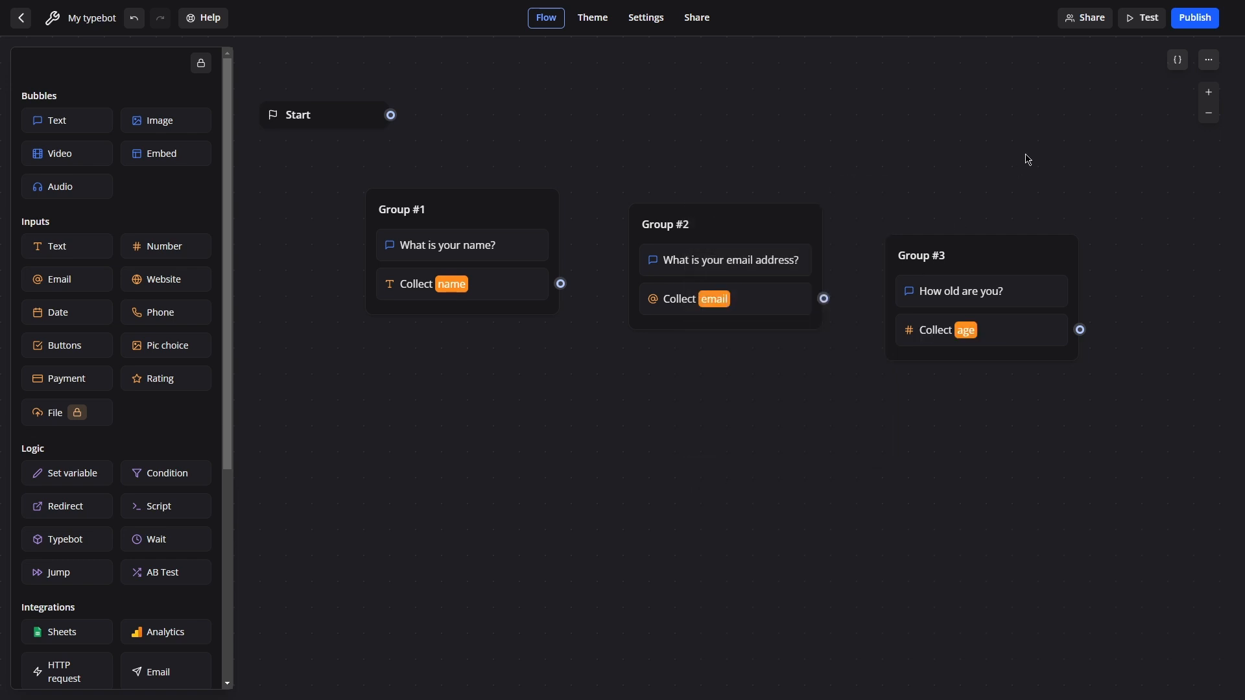
left_click_drag(1003, 254, 1003, 225)
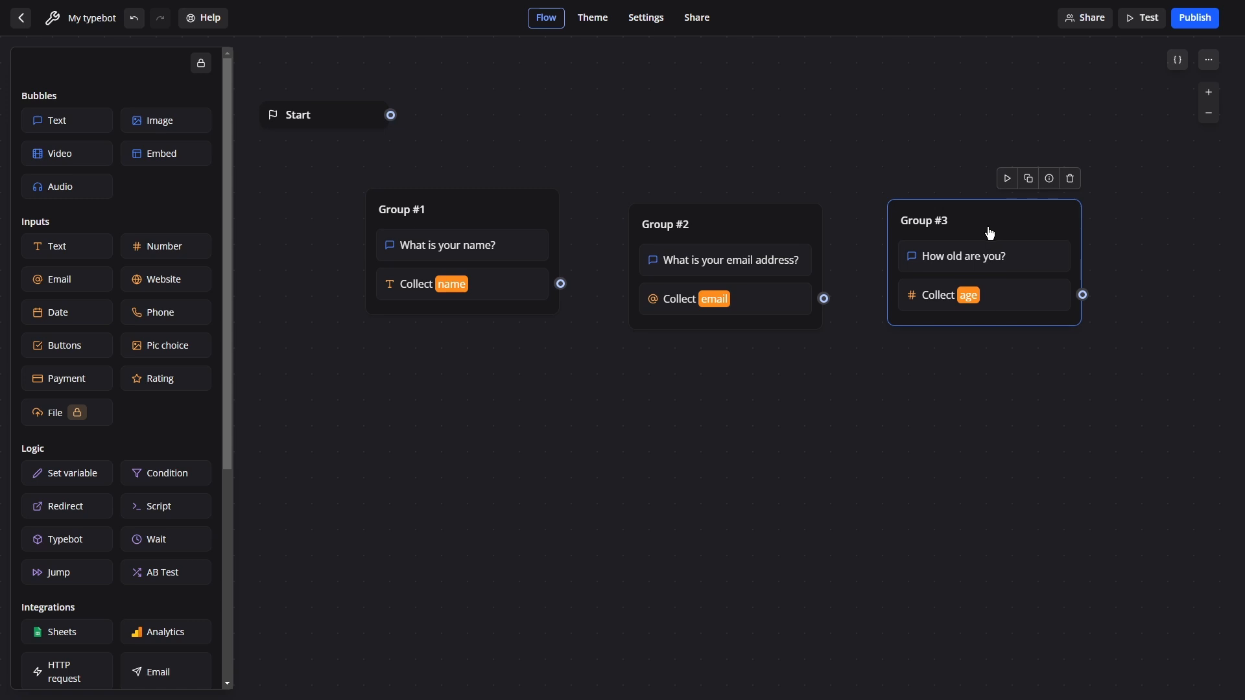
key("alt+Tab")
left_click_drag(649, 223, 674, 333)
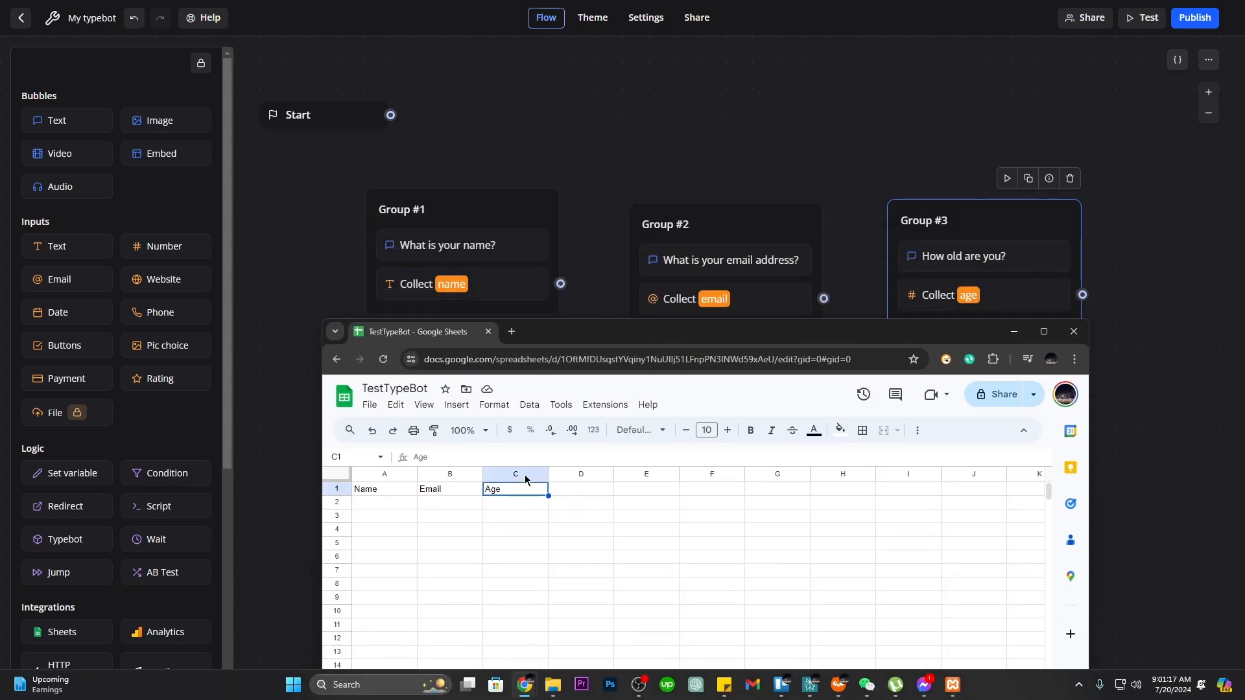
left_click(791, 90)
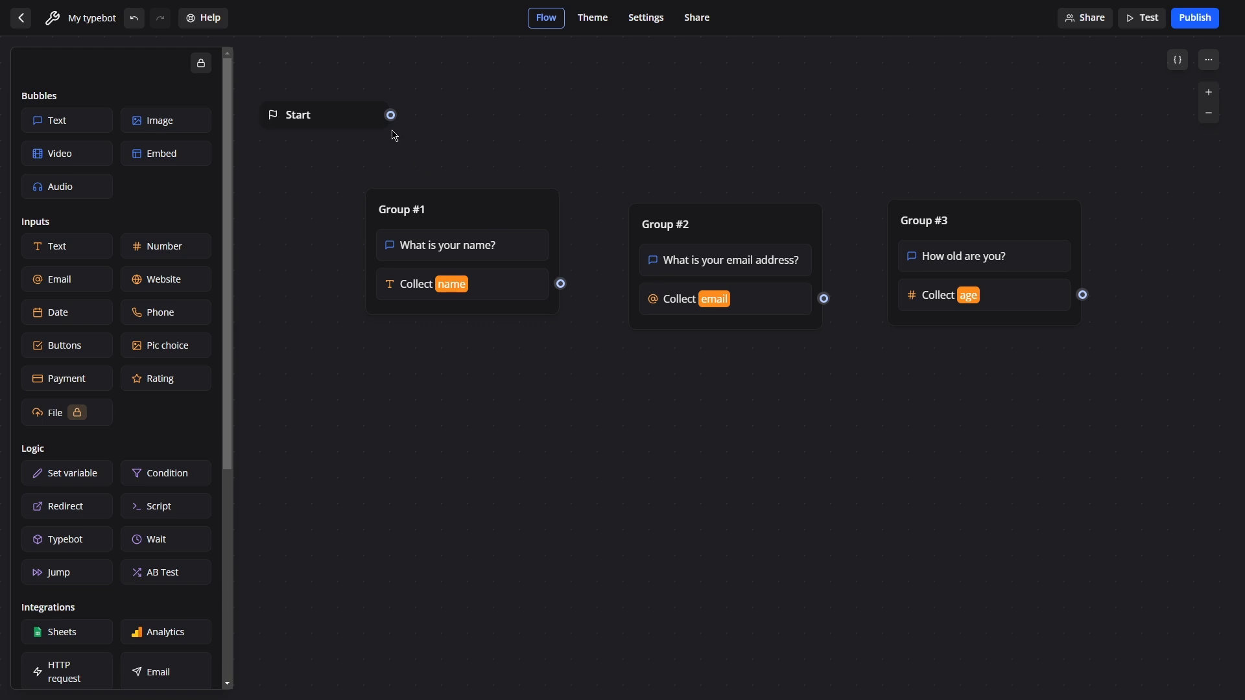
Connect Start to Group #1, Group #1 to Group #2, and Group #2 to Group #3.
left_click_drag(391, 115, 460, 193)
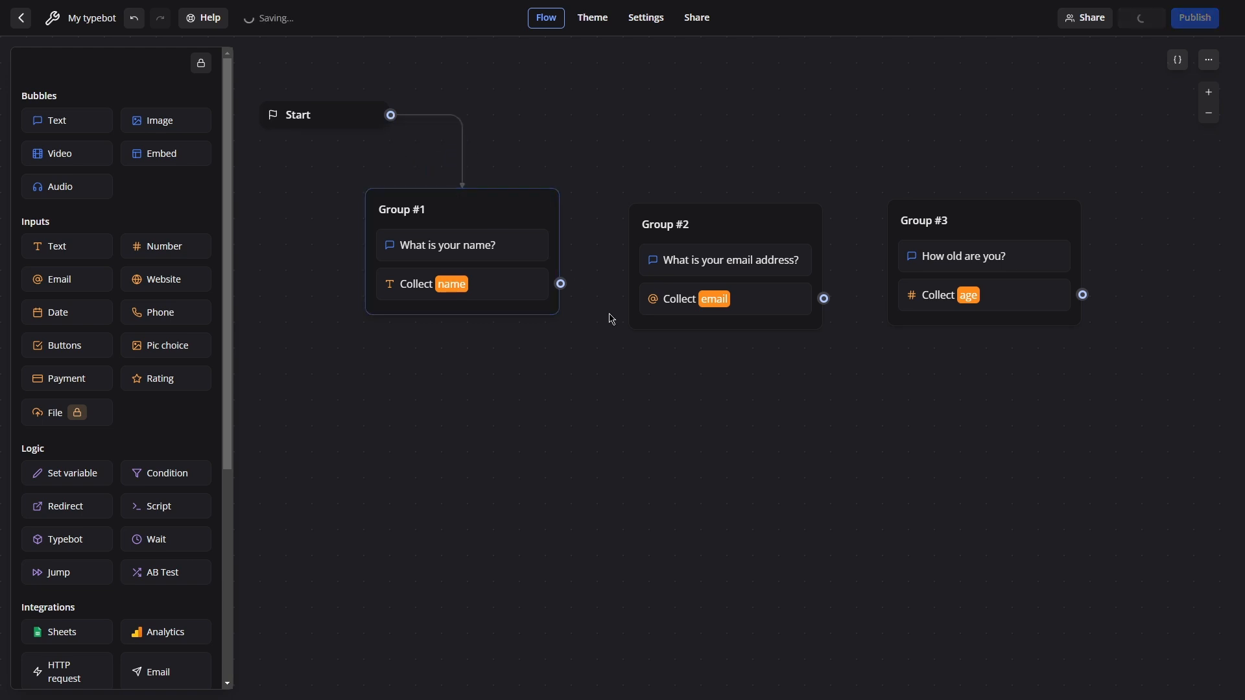
left_click_drag(561, 284, 646, 224)
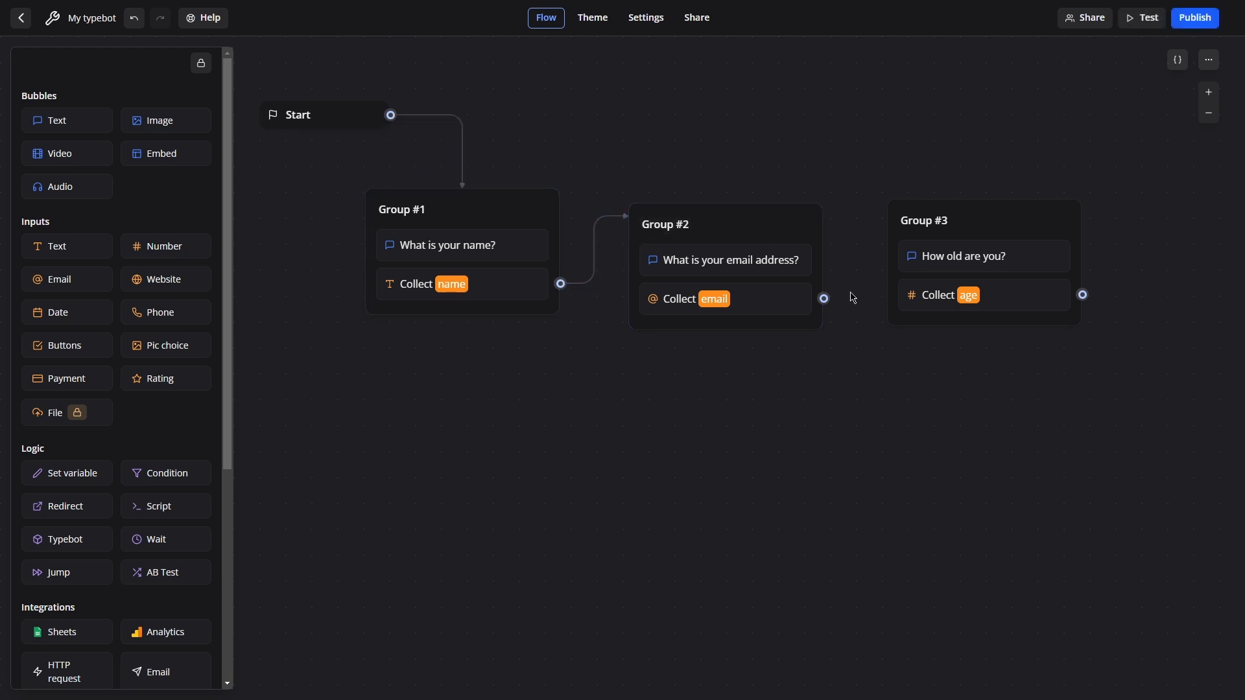
left_click_drag(825, 300, 898, 214)
Add a Google Sheets block as Group #4 and connect a Google account with spreadsheet access.
scroll(183, 431, "down", 5)
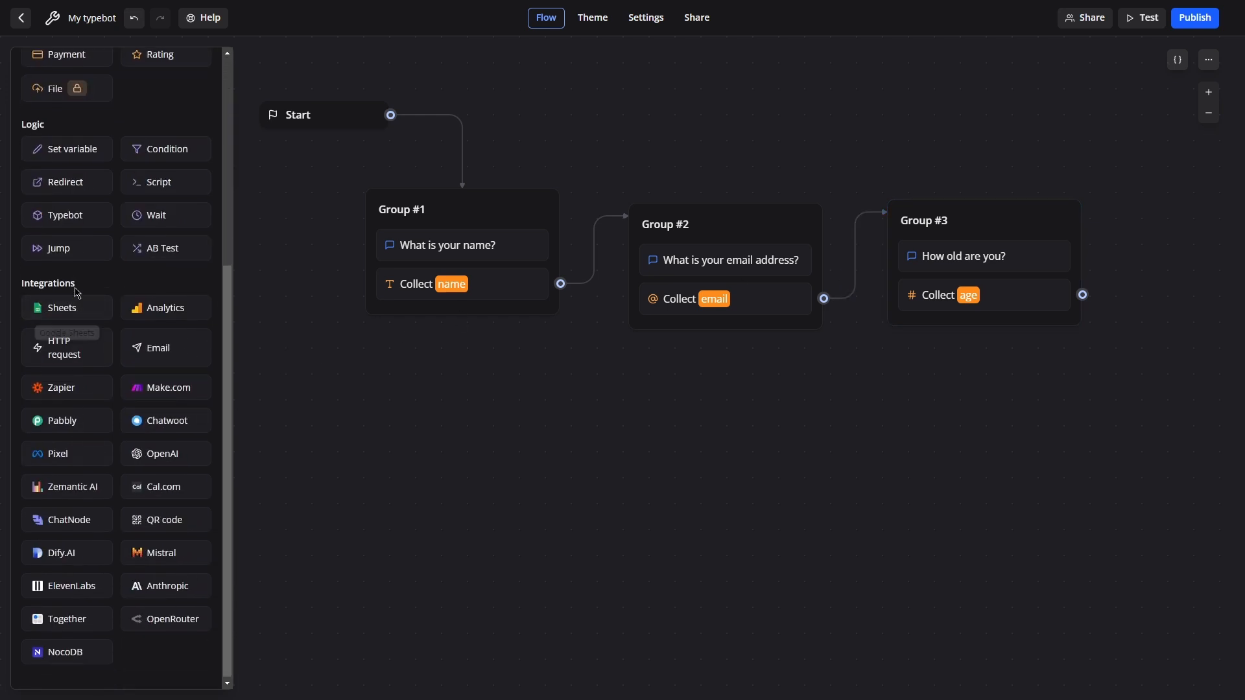
left_click_drag(56, 308, 1075, 473)
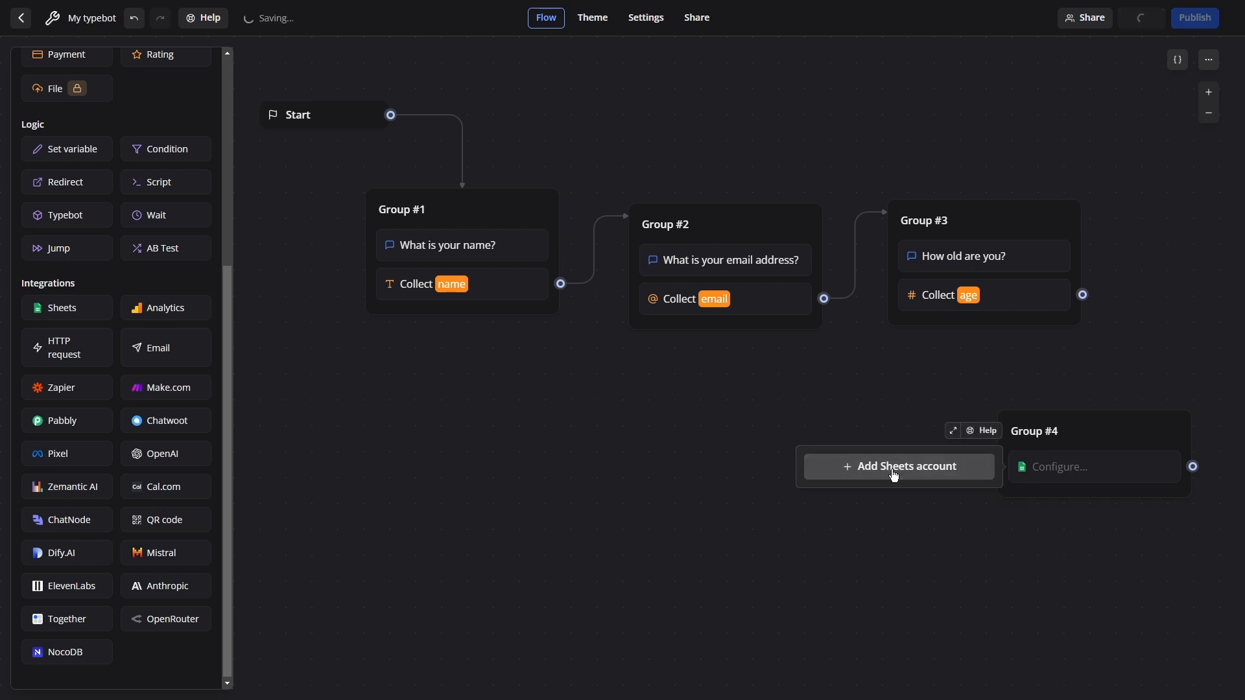
left_click(889, 470)
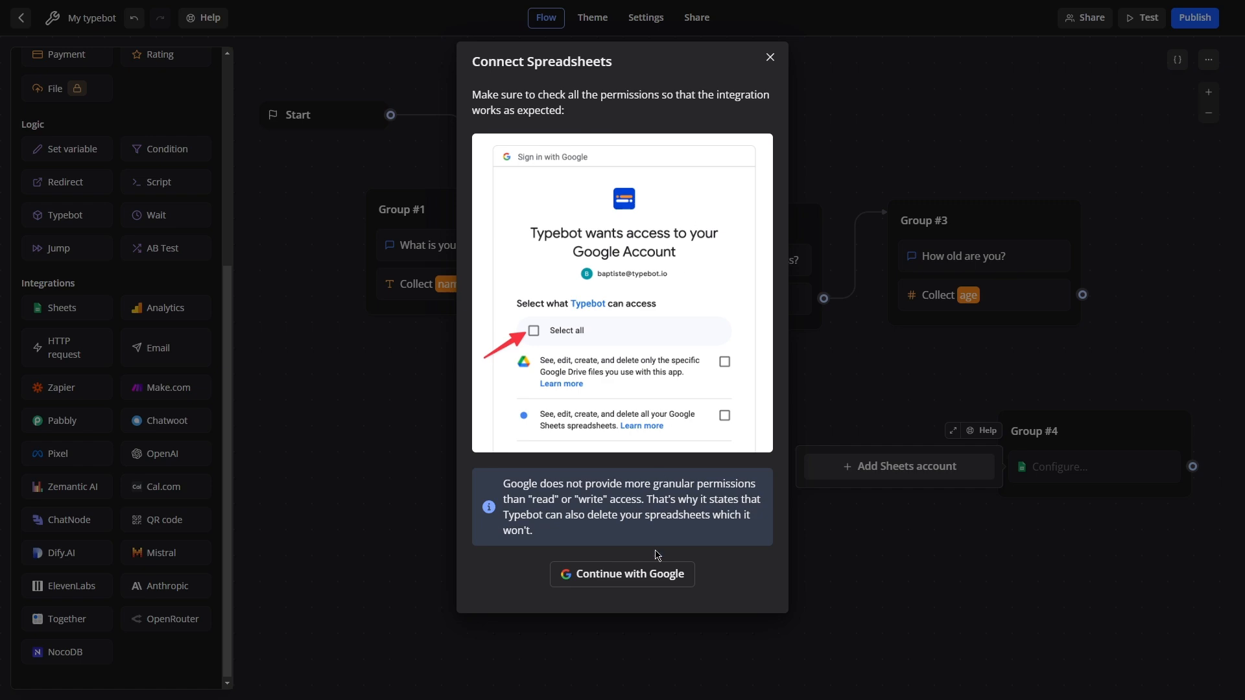
left_click(623, 582)
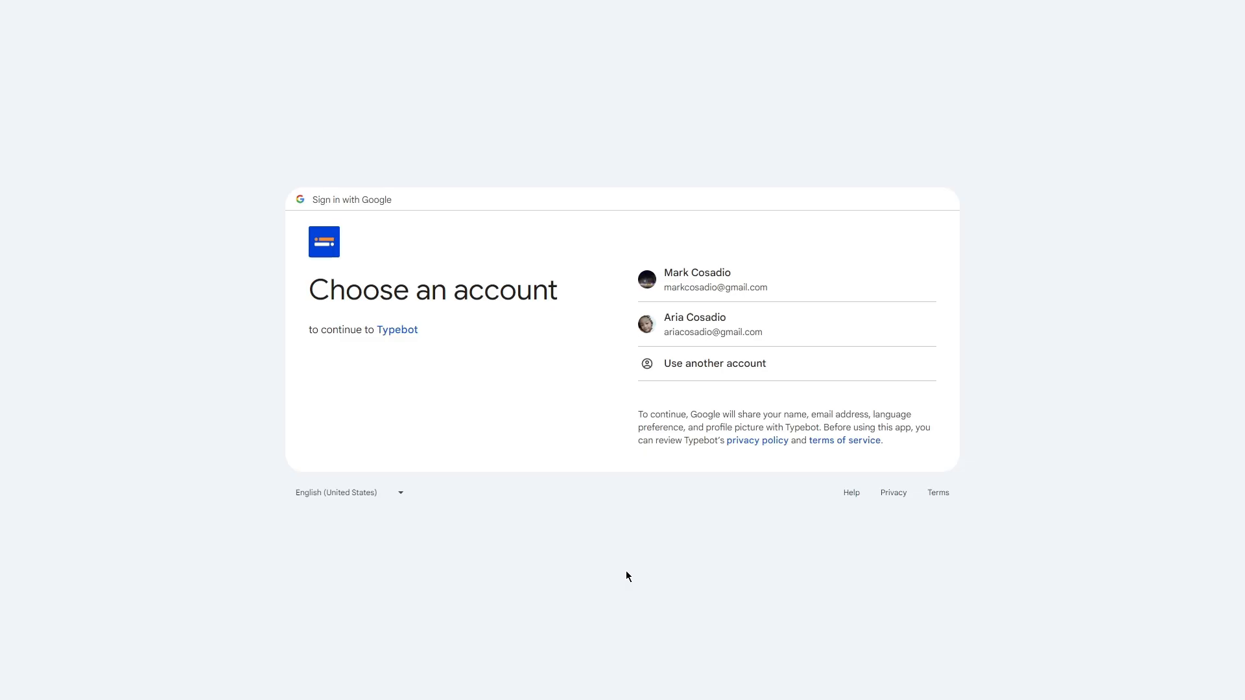
left_click(740, 285)
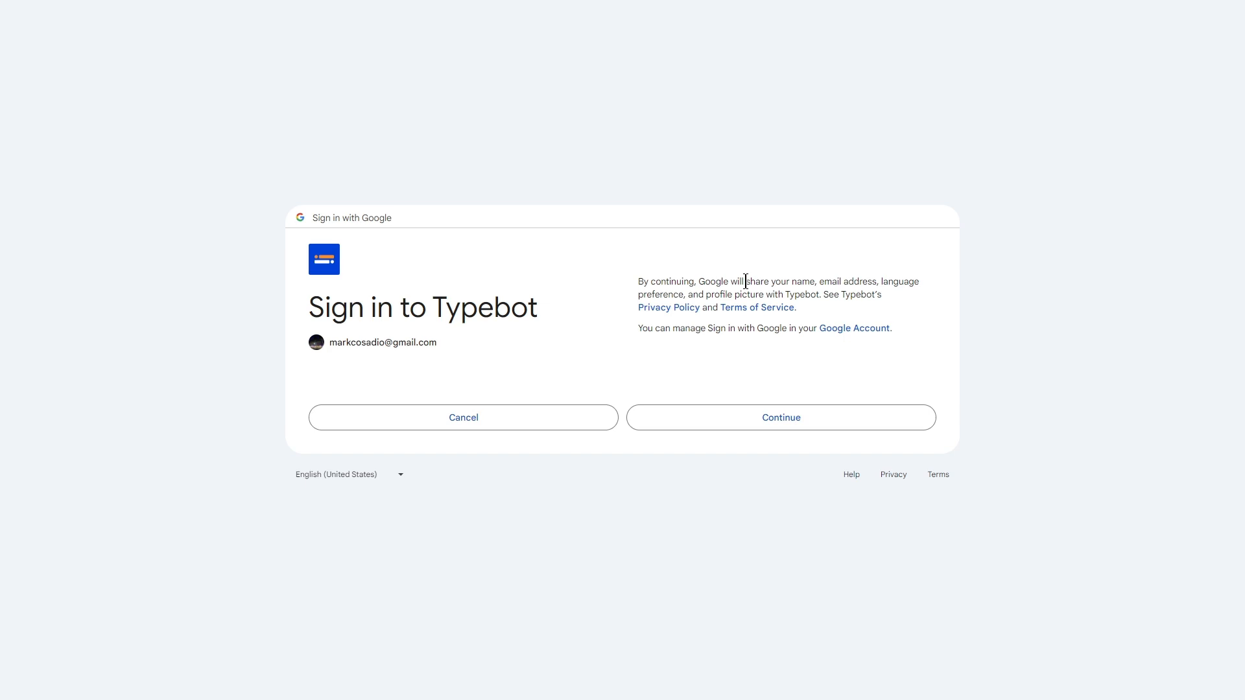
left_click(744, 427)
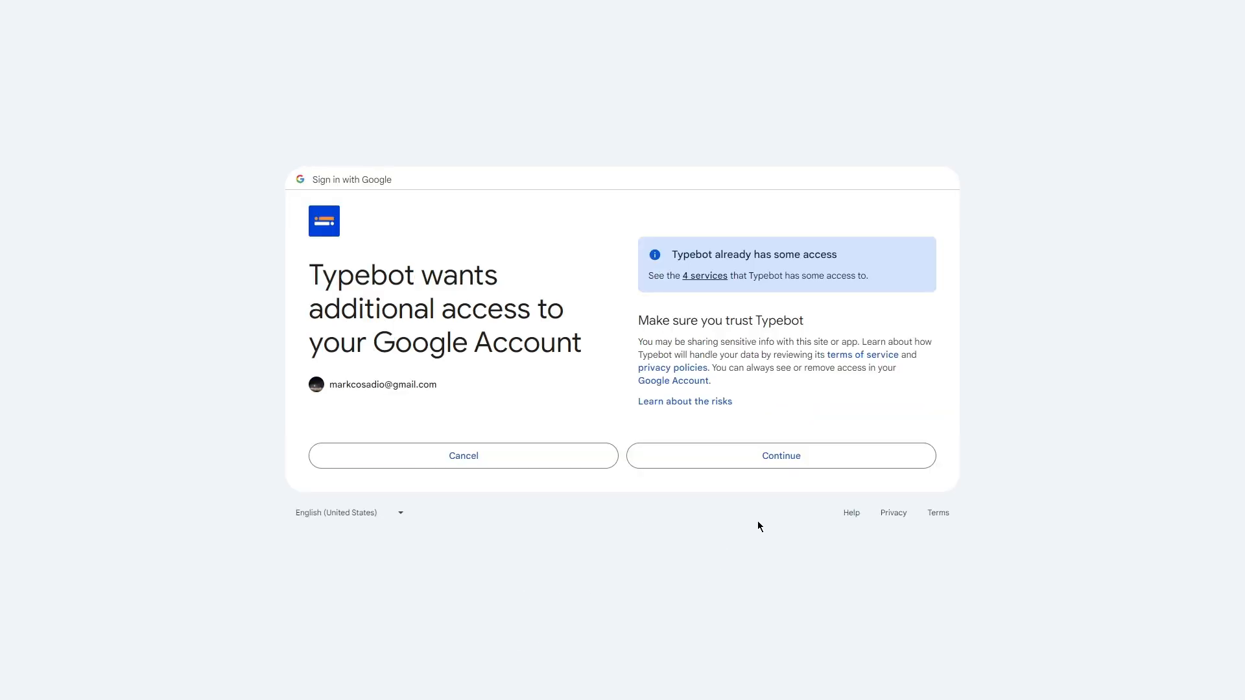
left_click(793, 468)
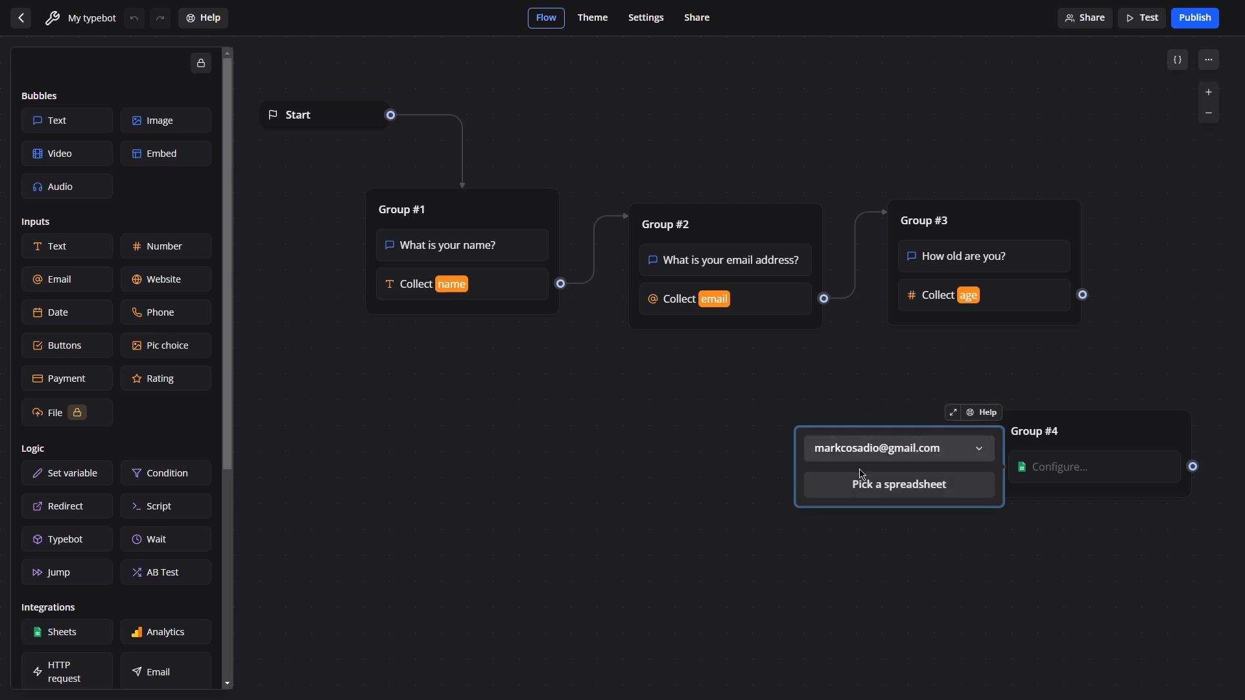
Choose the TestTypeBot spreadsheet in the Sheets block's file picker.
left_click(885, 492)
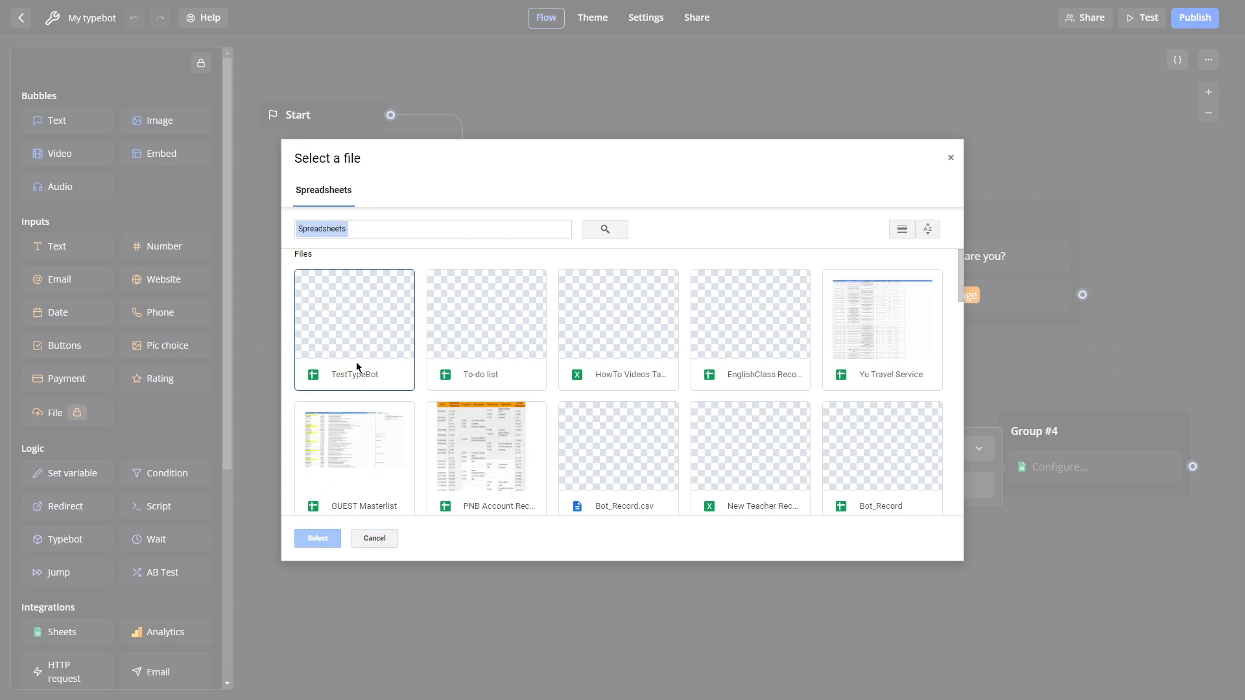
left_click(350, 325)
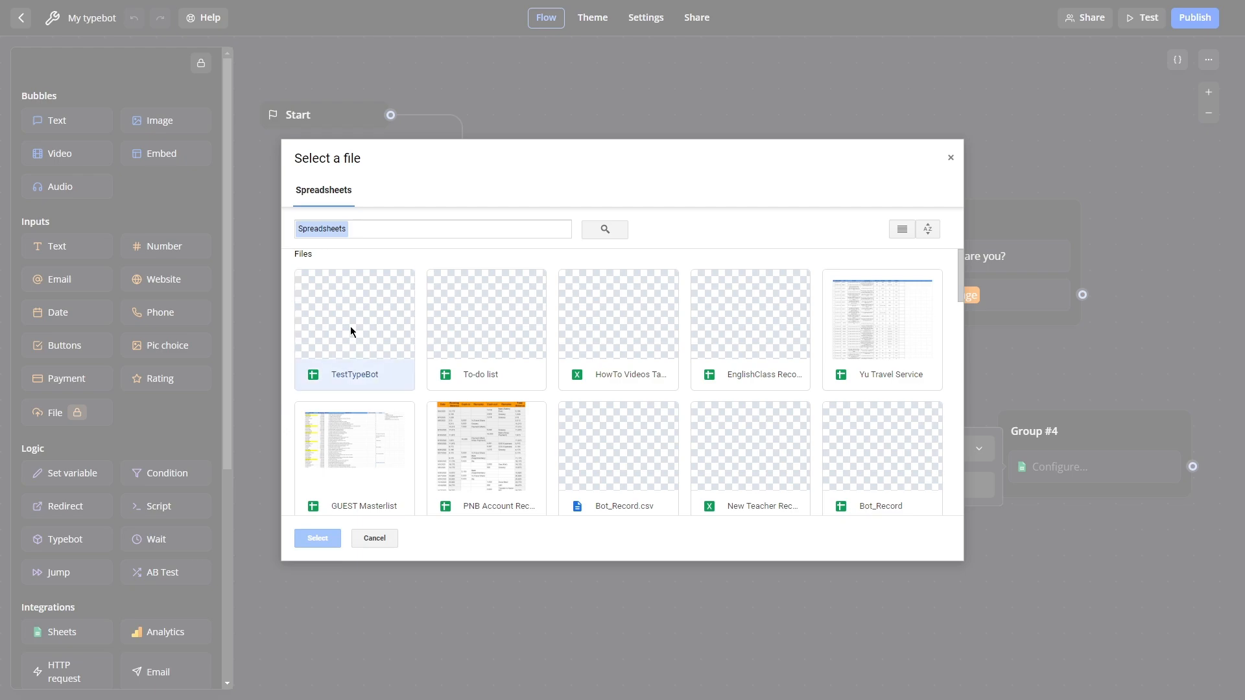
left_click(320, 543)
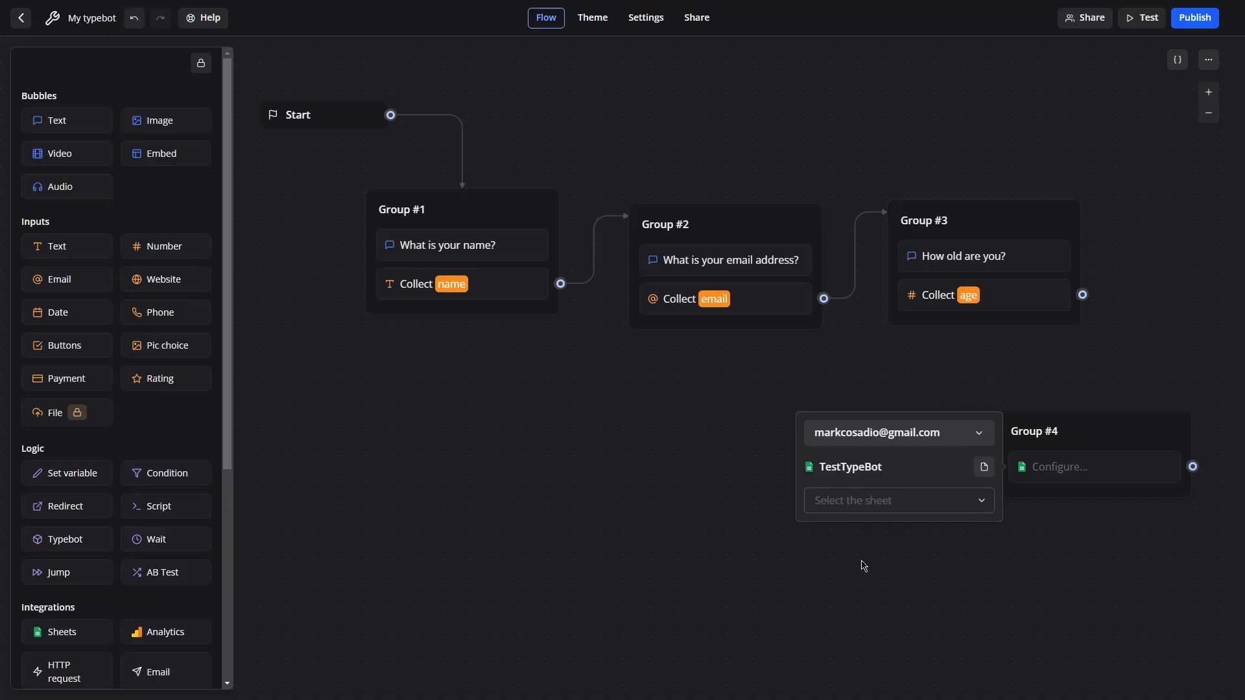
Check the spreadsheet's tabs and select Sheet1 as the target sheet.
left_click(887, 502)
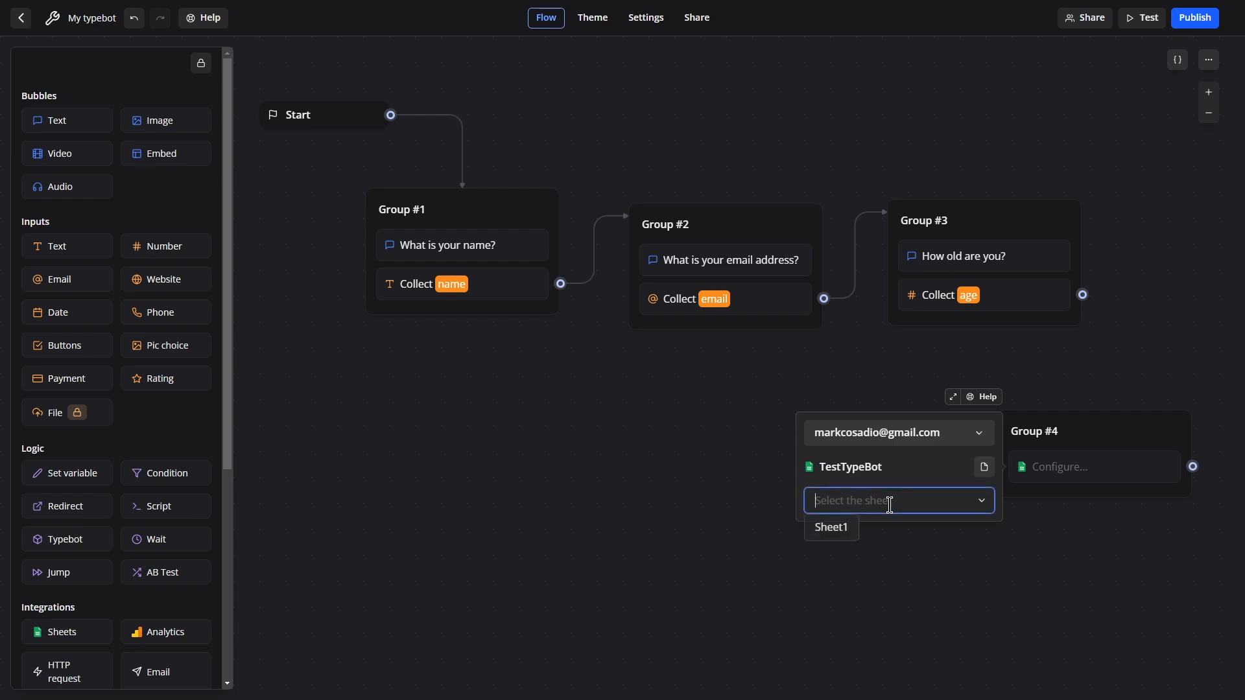
key("alt+Tab")
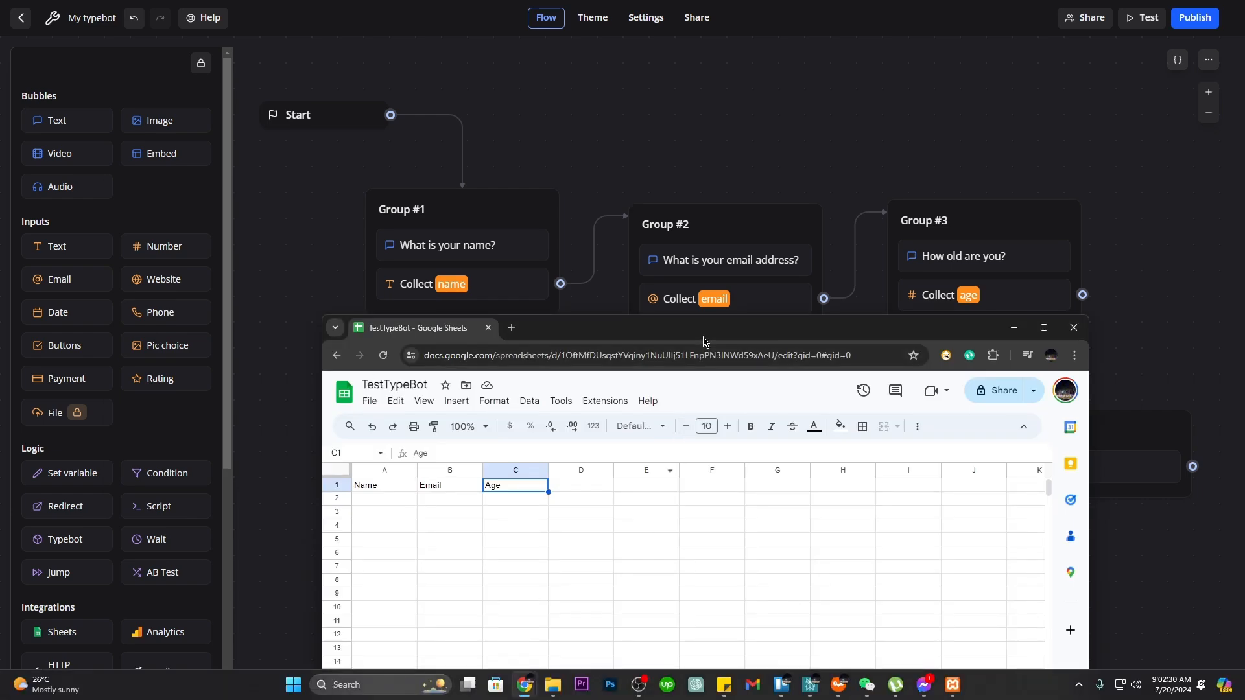
left_click_drag(704, 344, 713, 77)
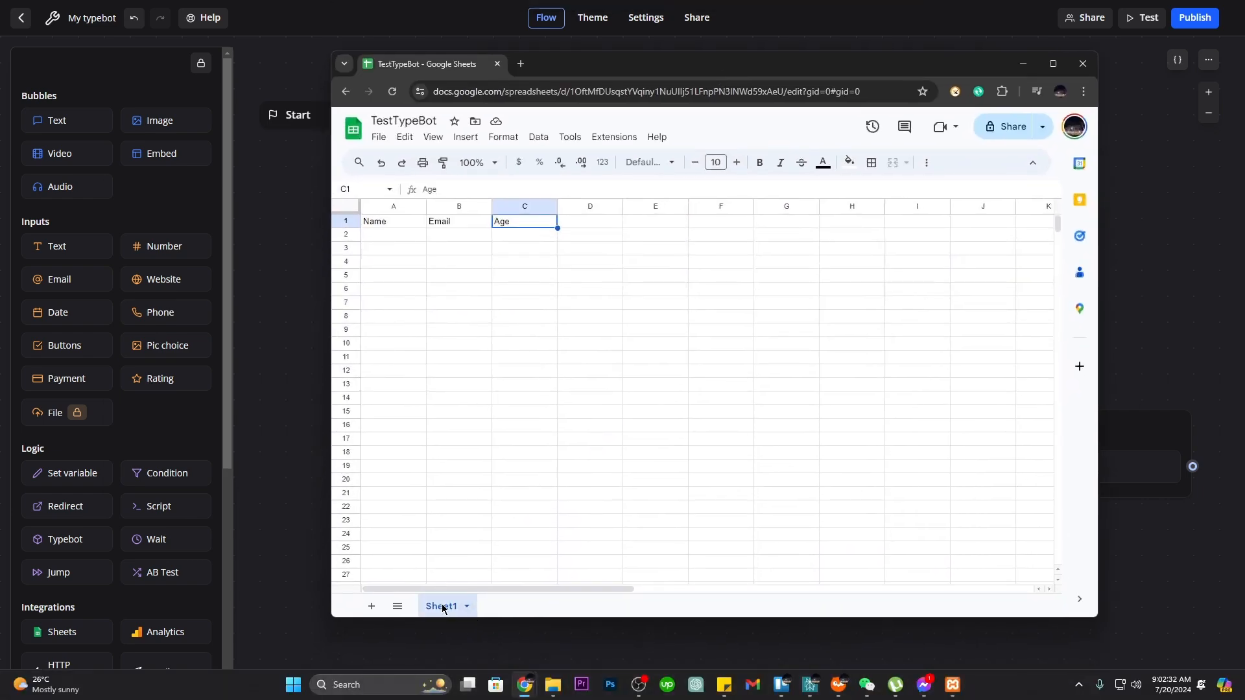
key("alt+Tab")
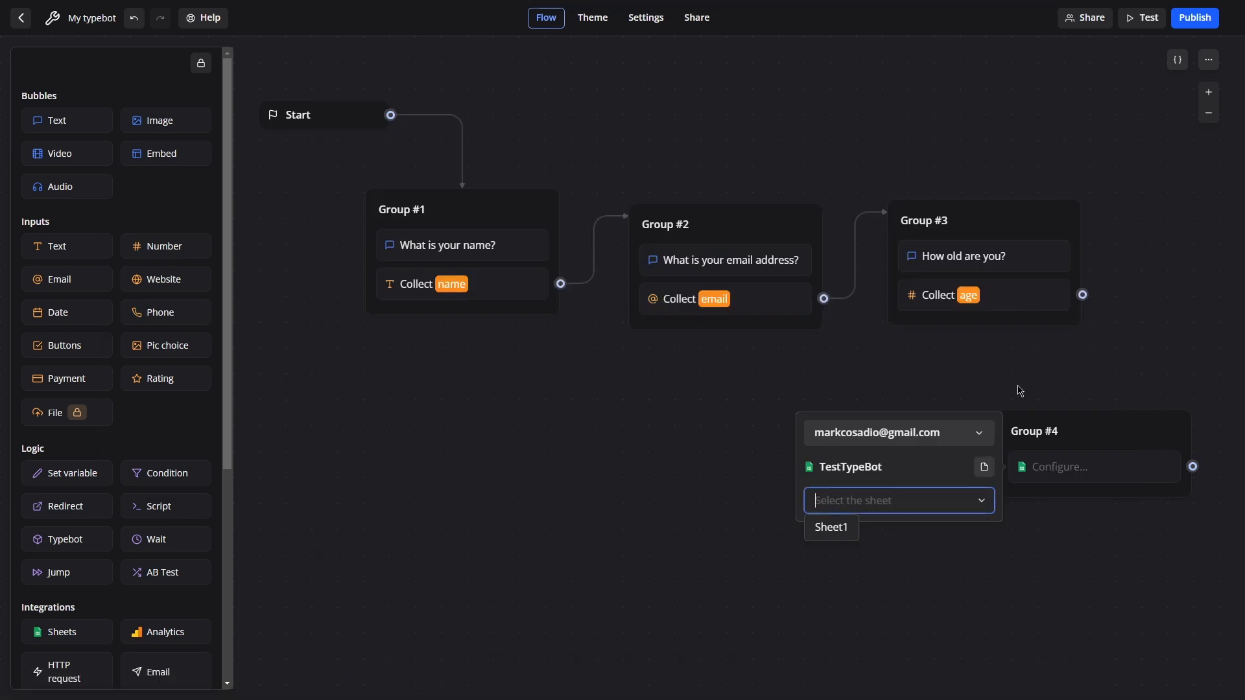
left_click(829, 527)
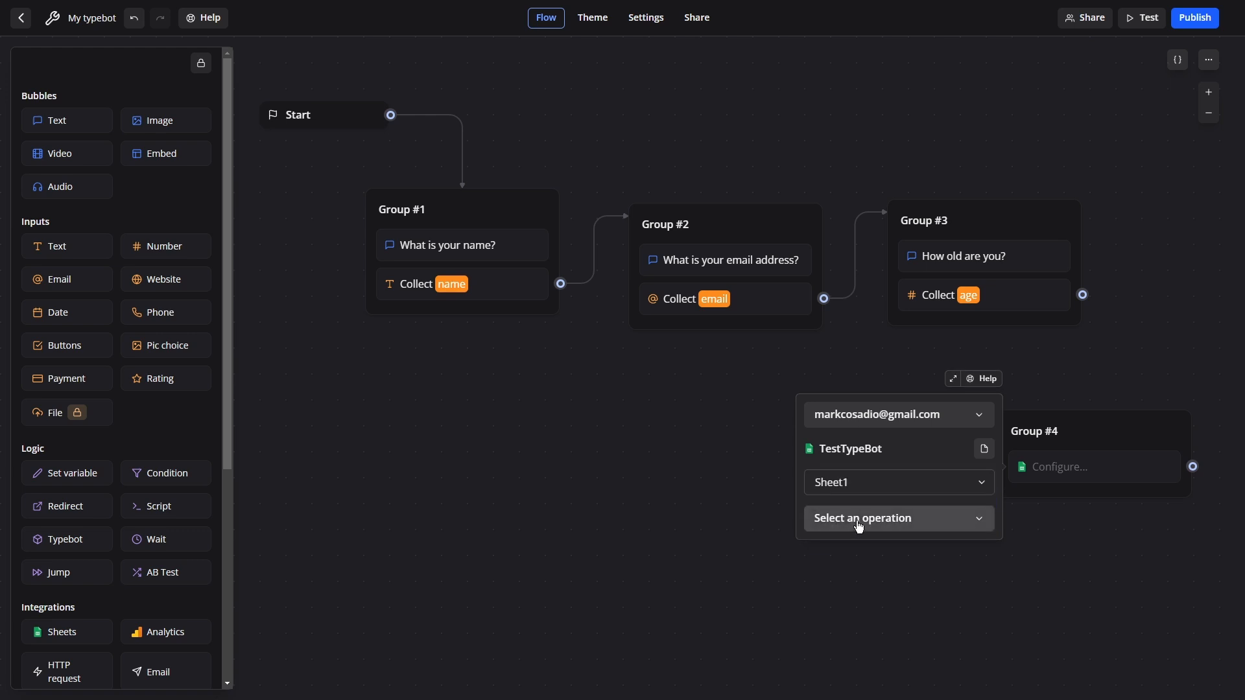
Set the Sheets operation to Insert a row and map the Name column to {{name}}.
left_click(859, 525)
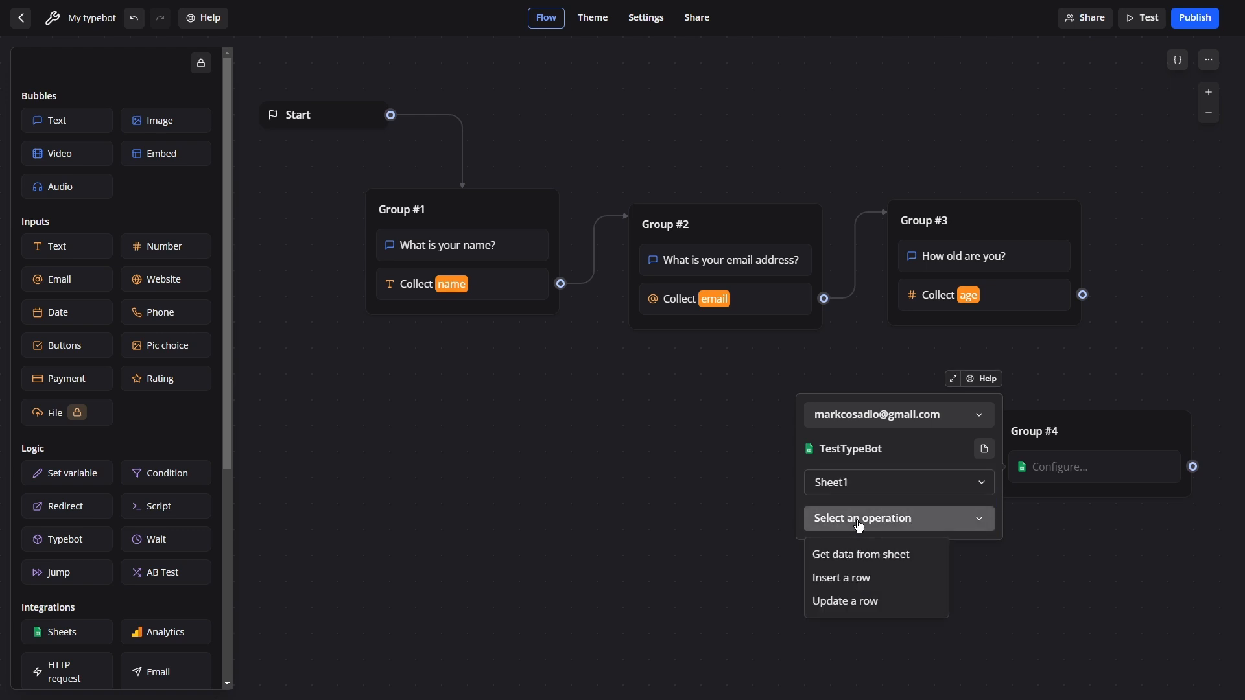
left_click(839, 586)
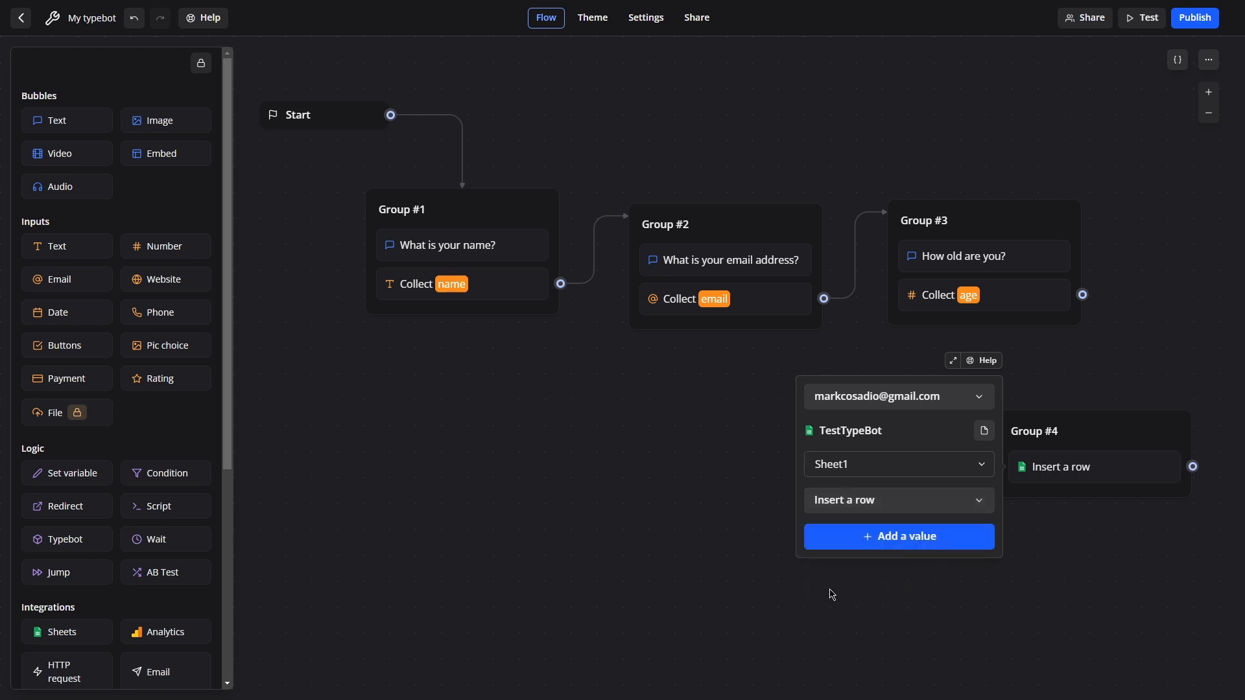
left_click(908, 546)
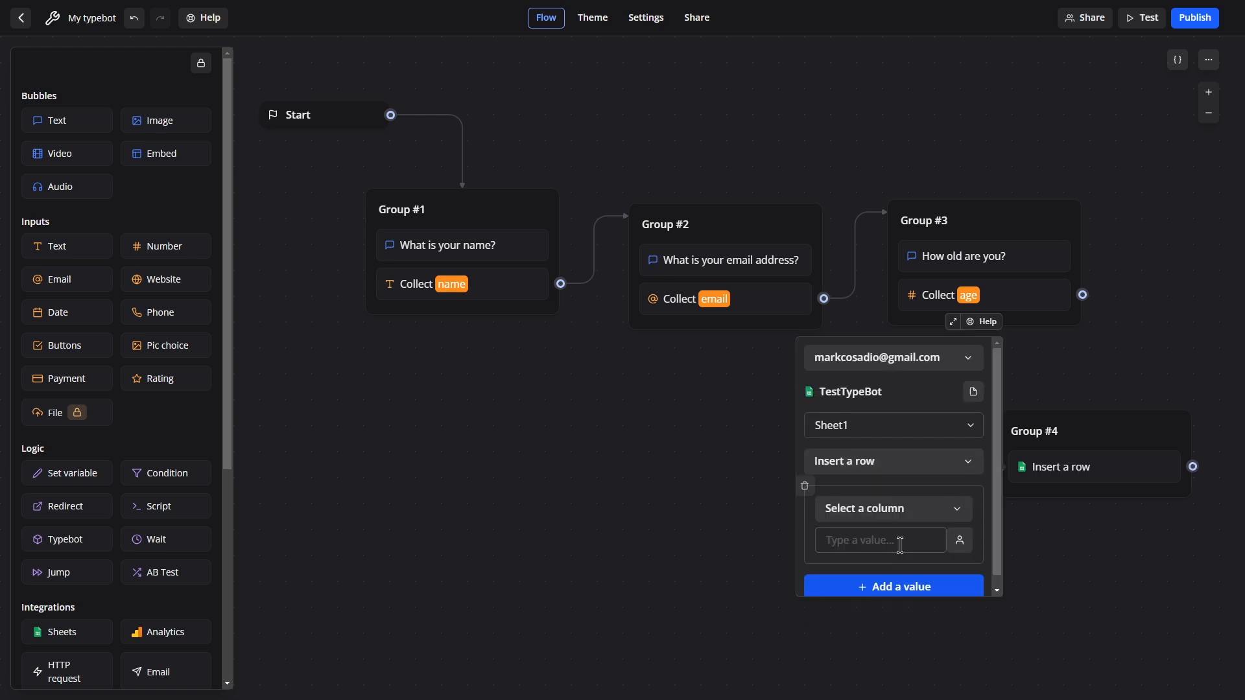
left_click(892, 510)
left_click(848, 549)
left_click(959, 540)
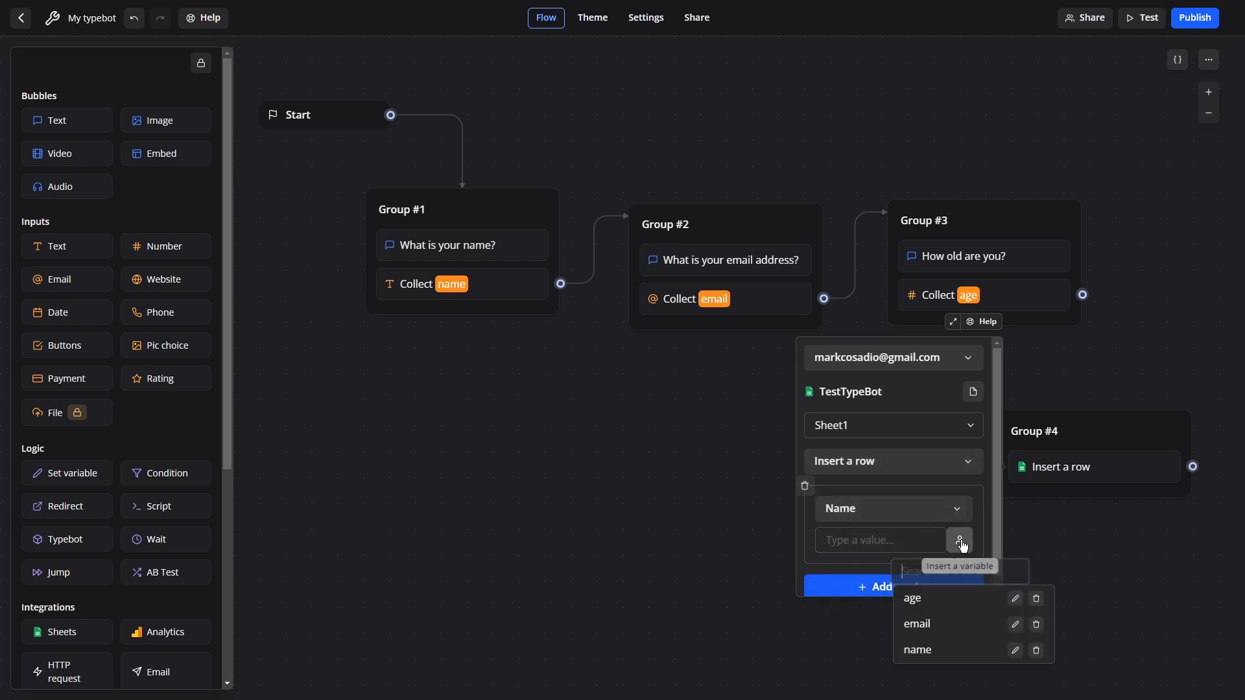
left_click(933, 649)
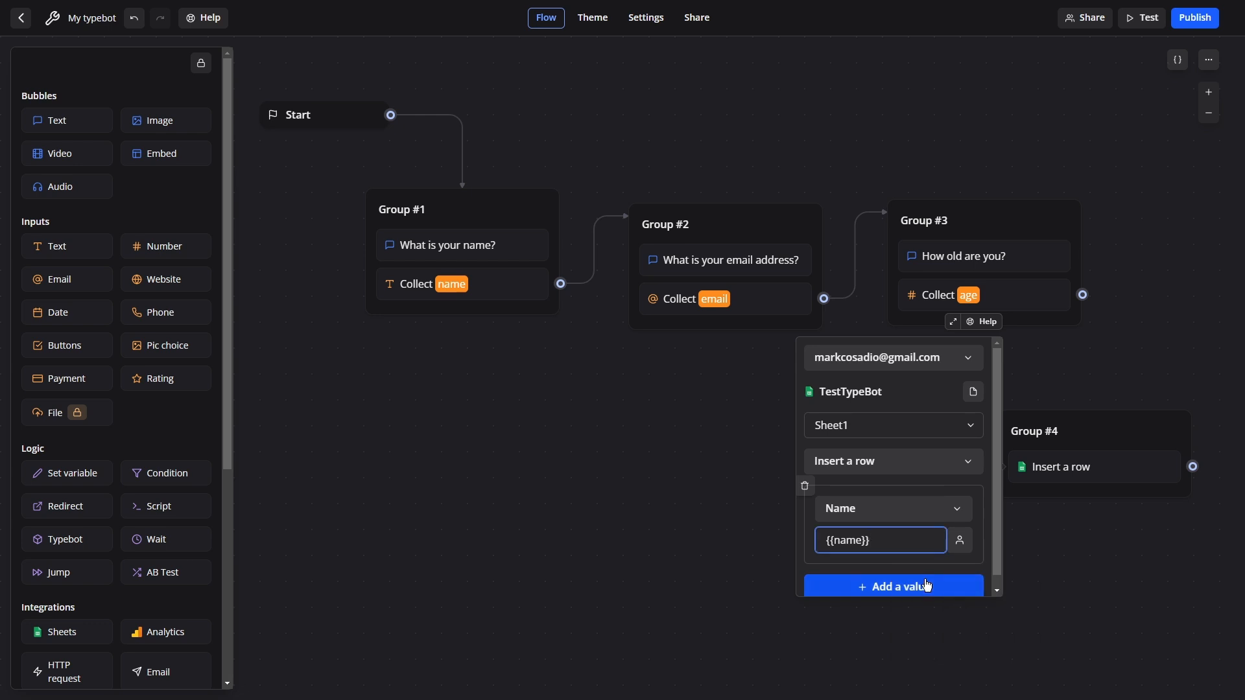
Map the Email column to {{email}} and the Age column to {{age}}.
left_click(905, 587)
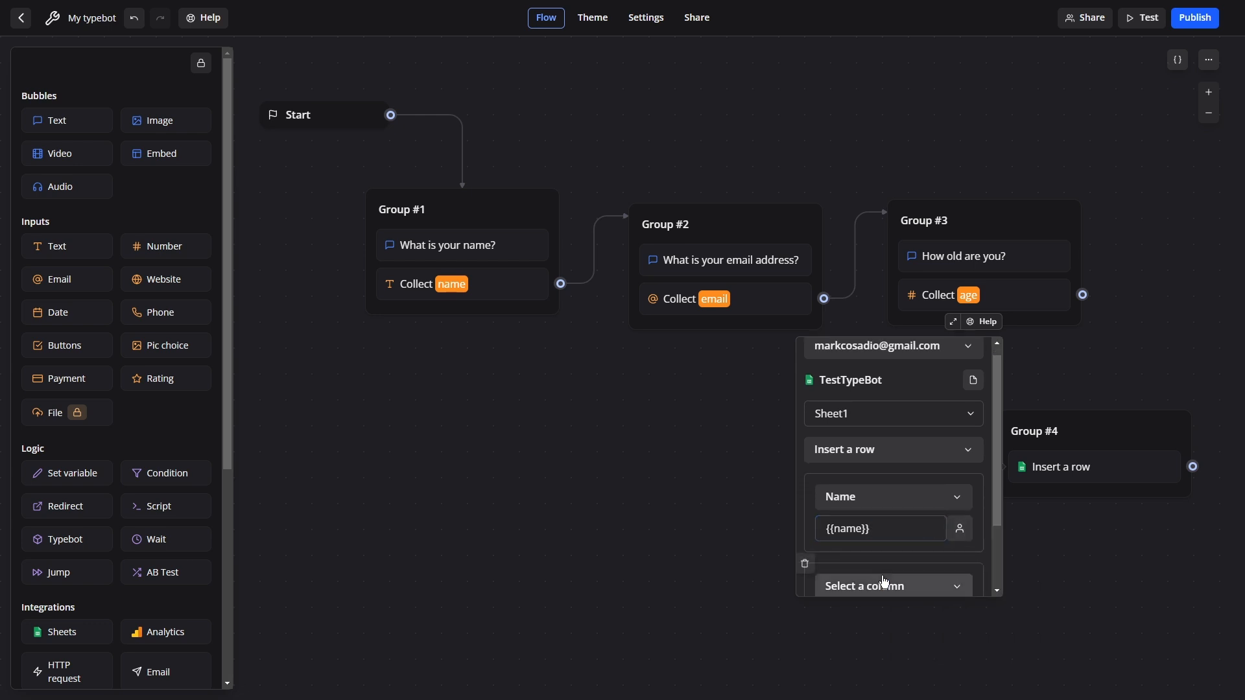
scroll(908, 519, "down", 2)
left_click(943, 505)
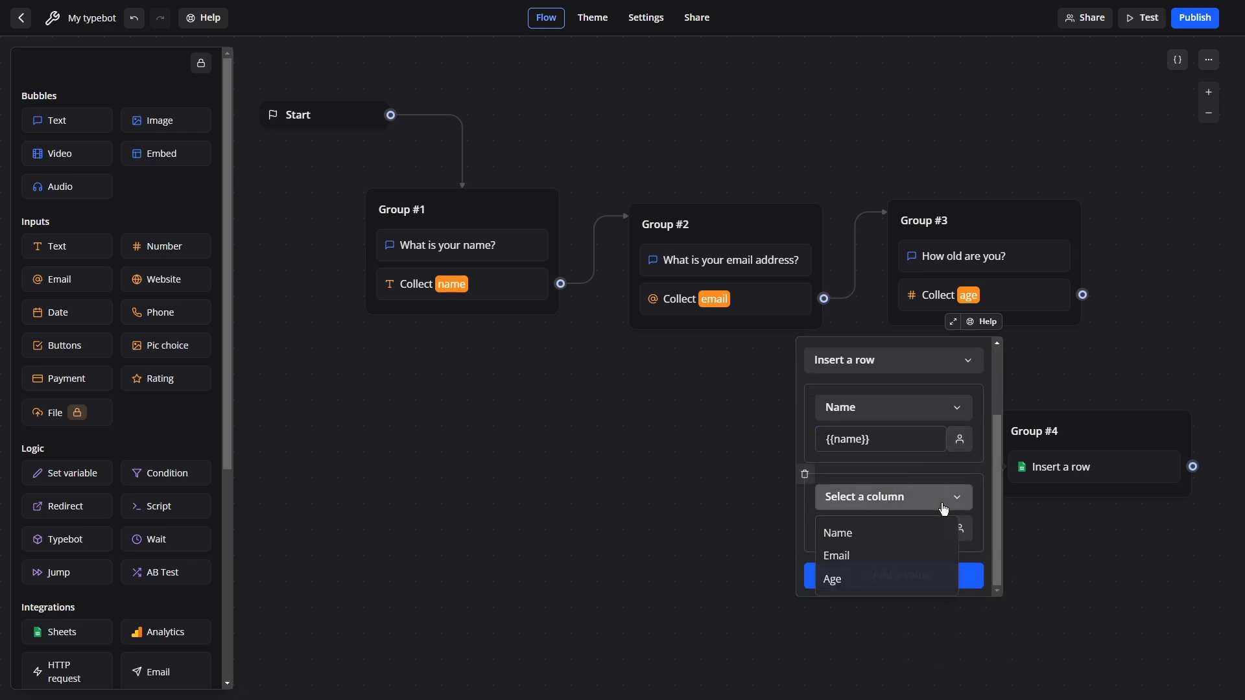
left_click(858, 561)
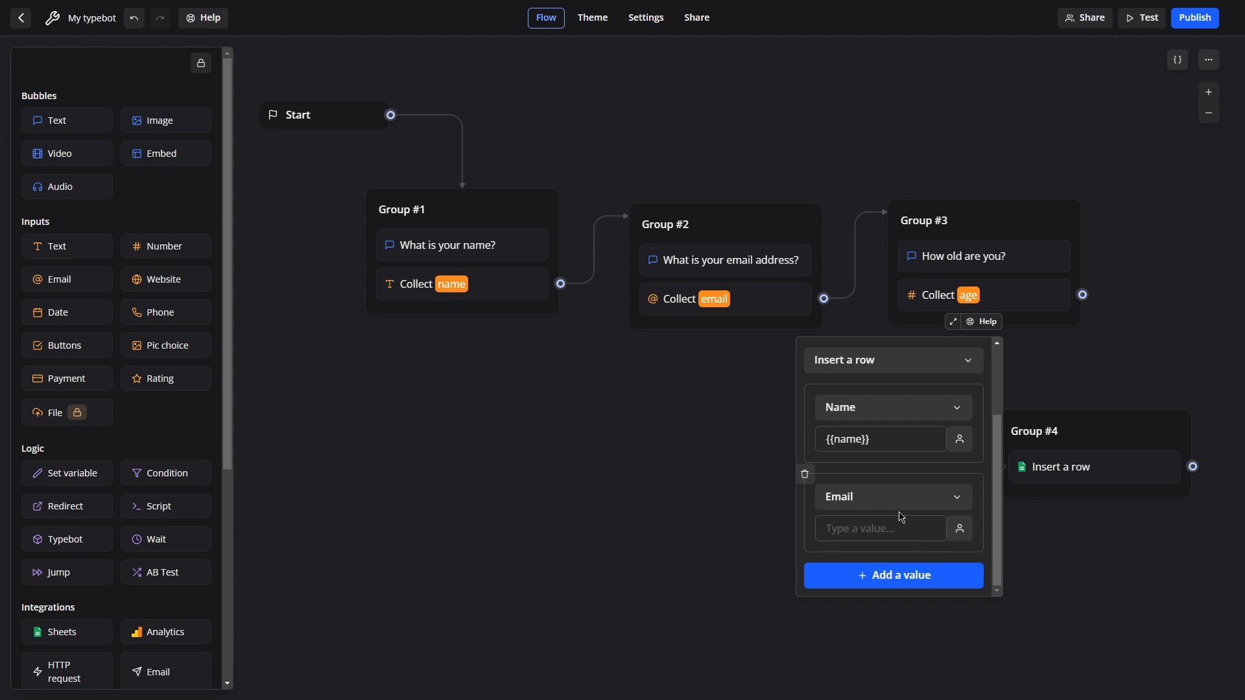
left_click(964, 535)
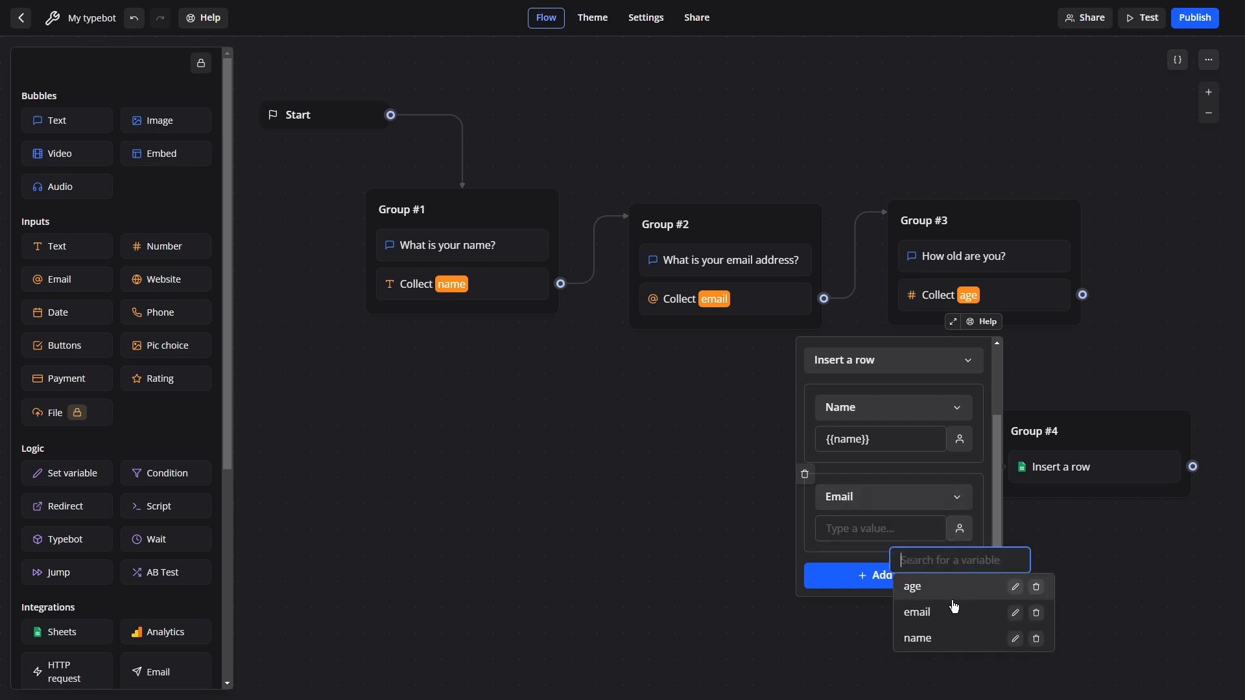
left_click(932, 615)
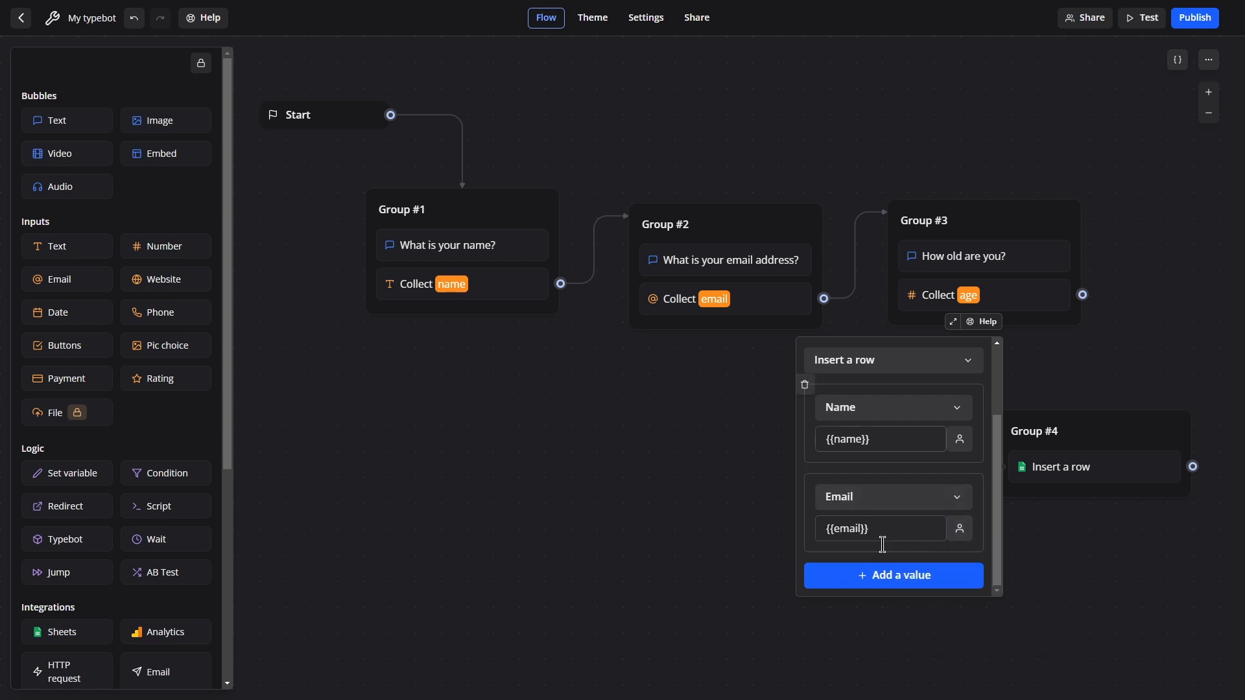
left_click(884, 575)
scroll(894, 563, "down", 2)
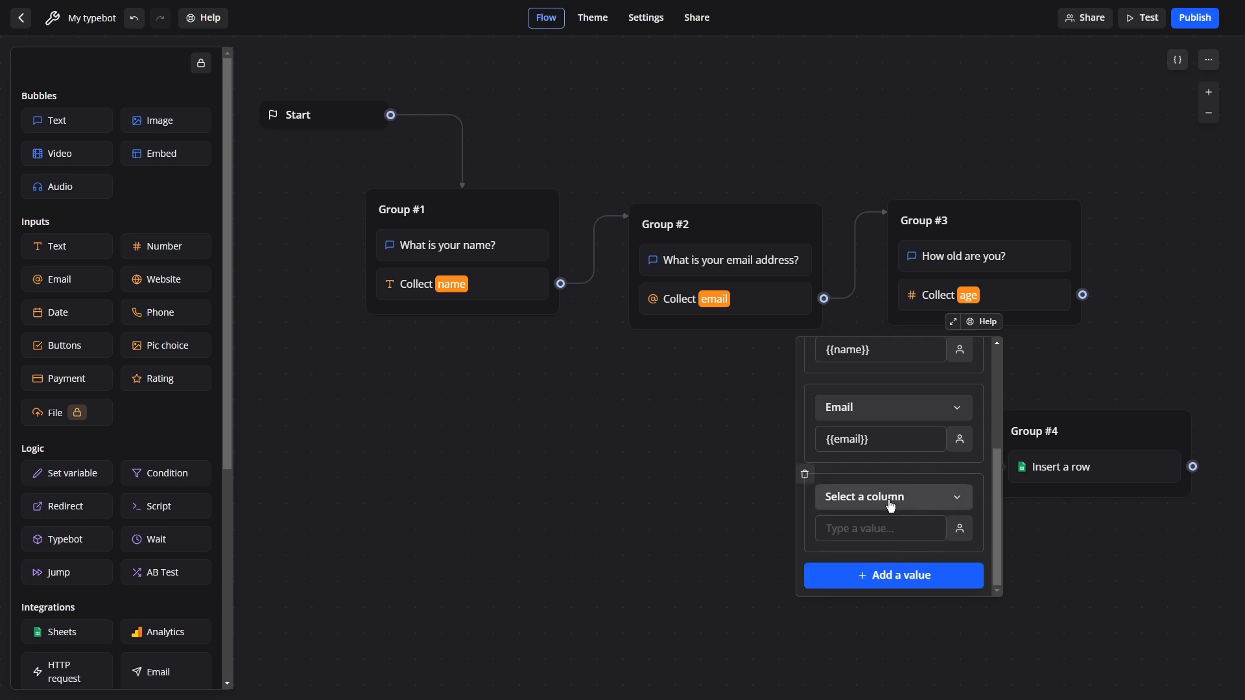
left_click(888, 498)
left_click(856, 580)
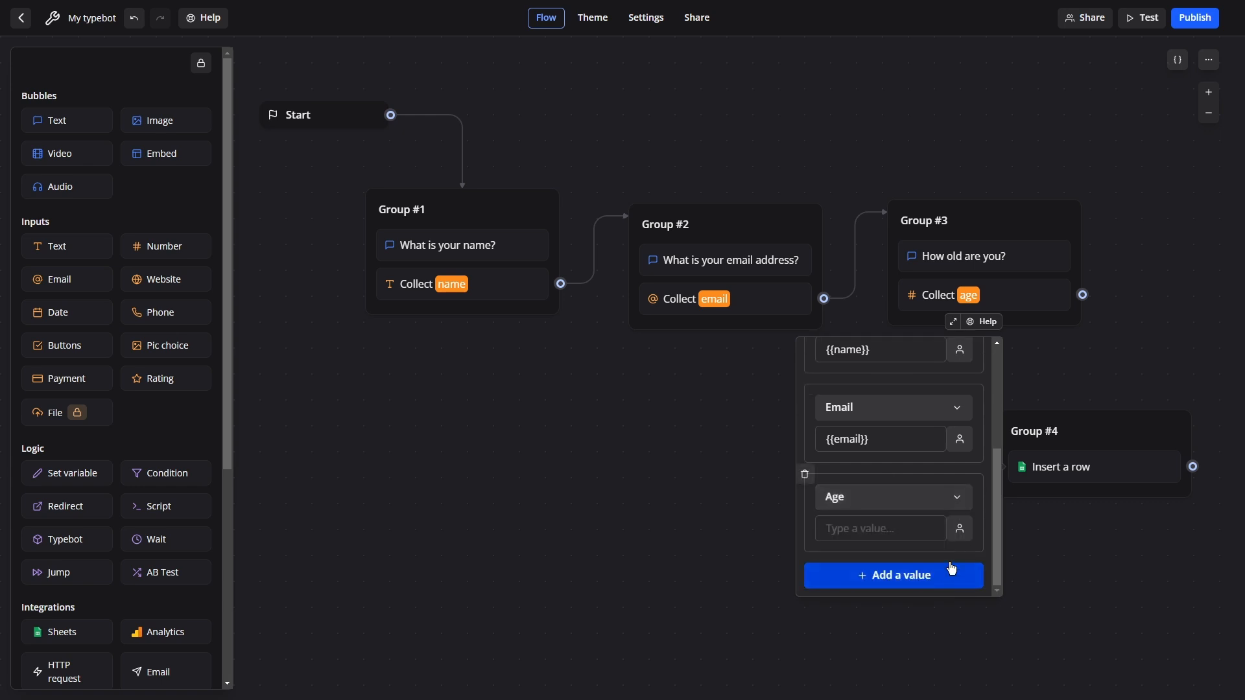
left_click(963, 531)
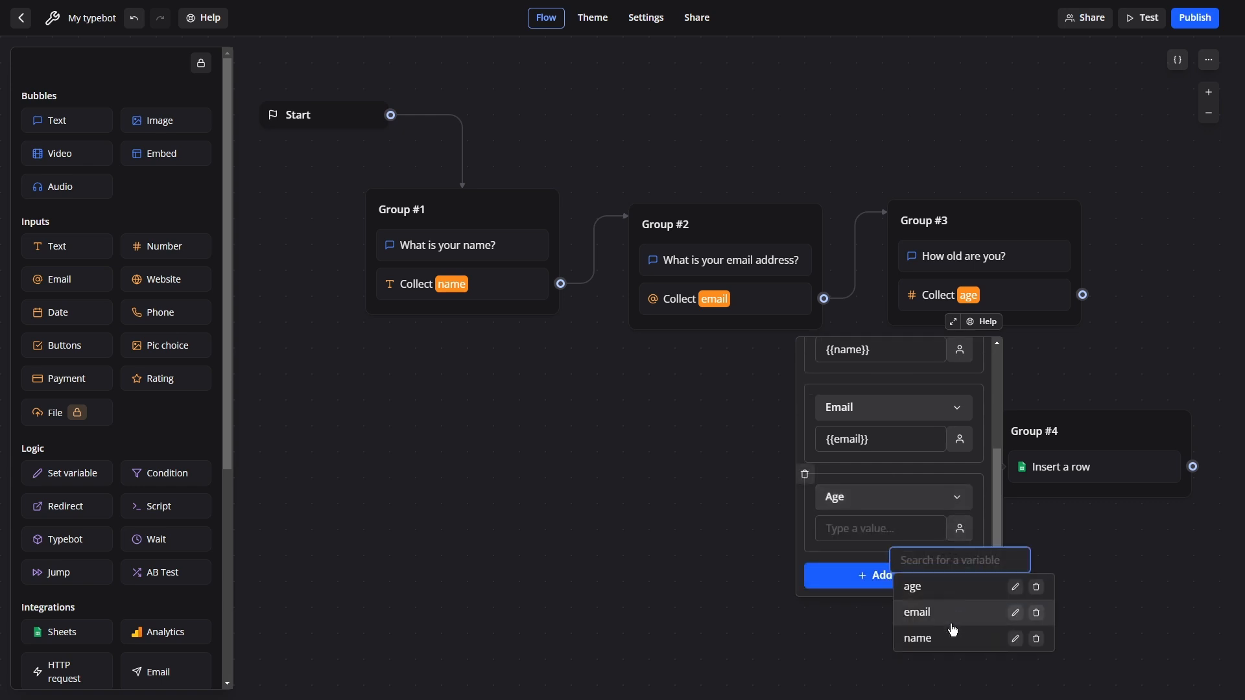
left_click(930, 586)
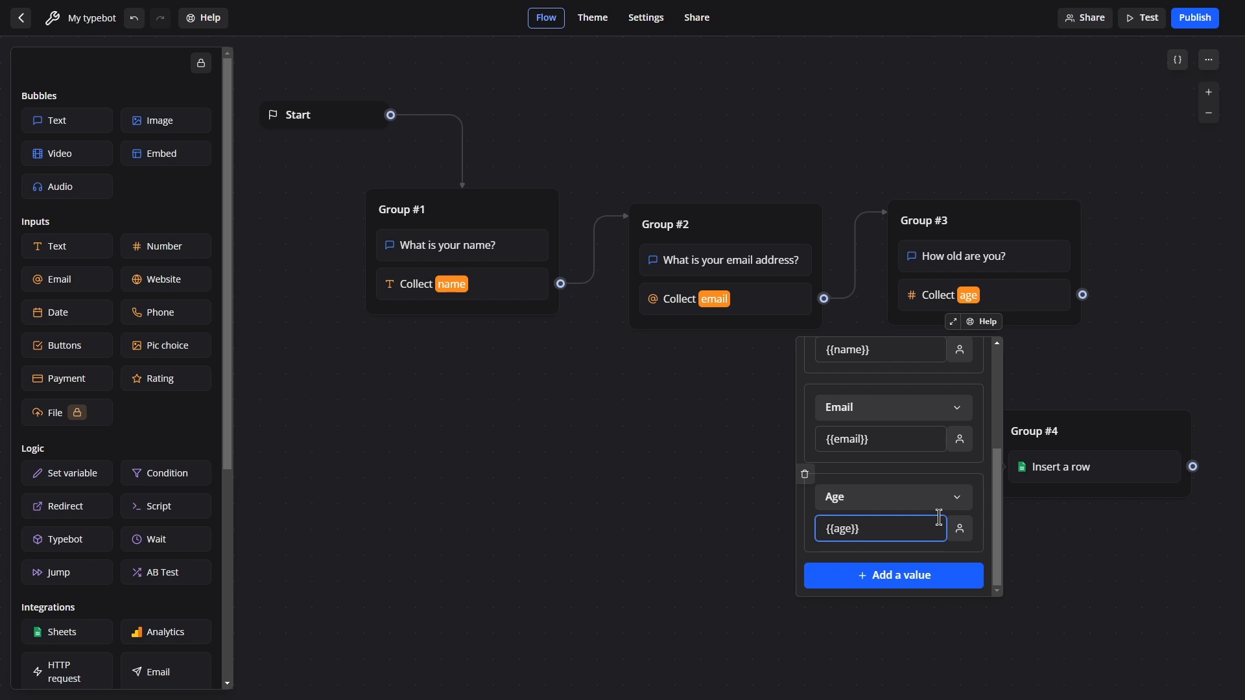
left_click(655, 522)
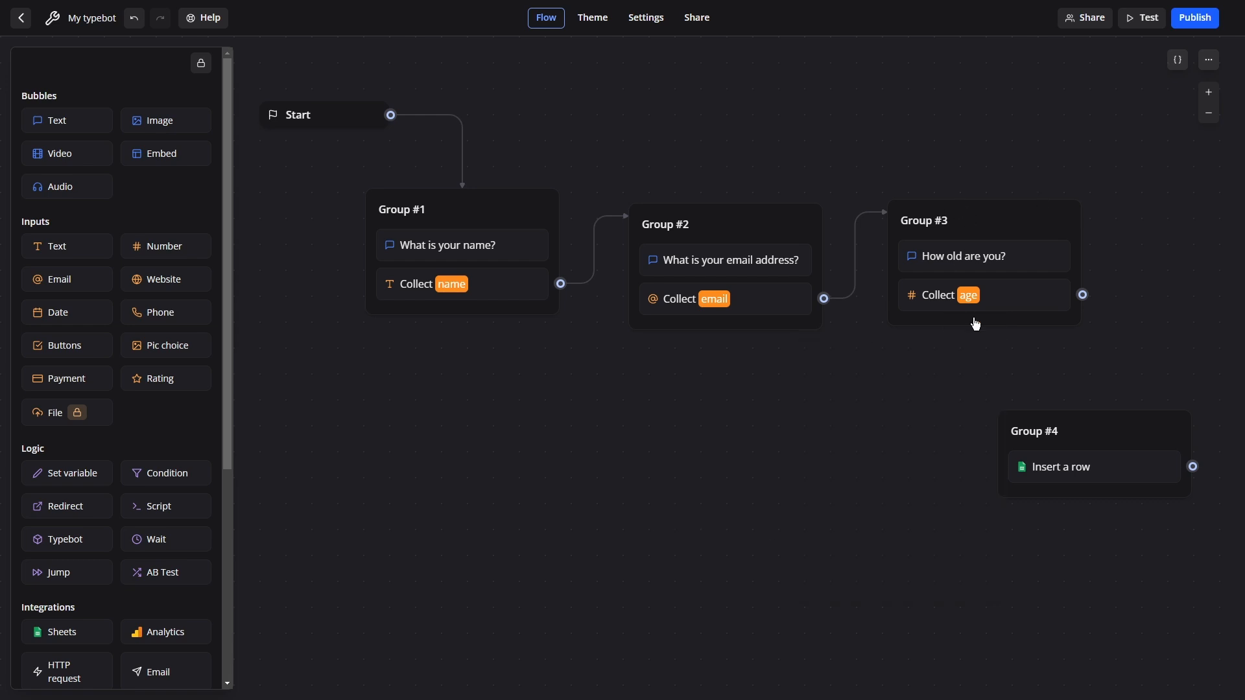
Link the age question group, Group #3, into the Google Sheets Group #4.
left_click_drag(1084, 296, 1112, 429)
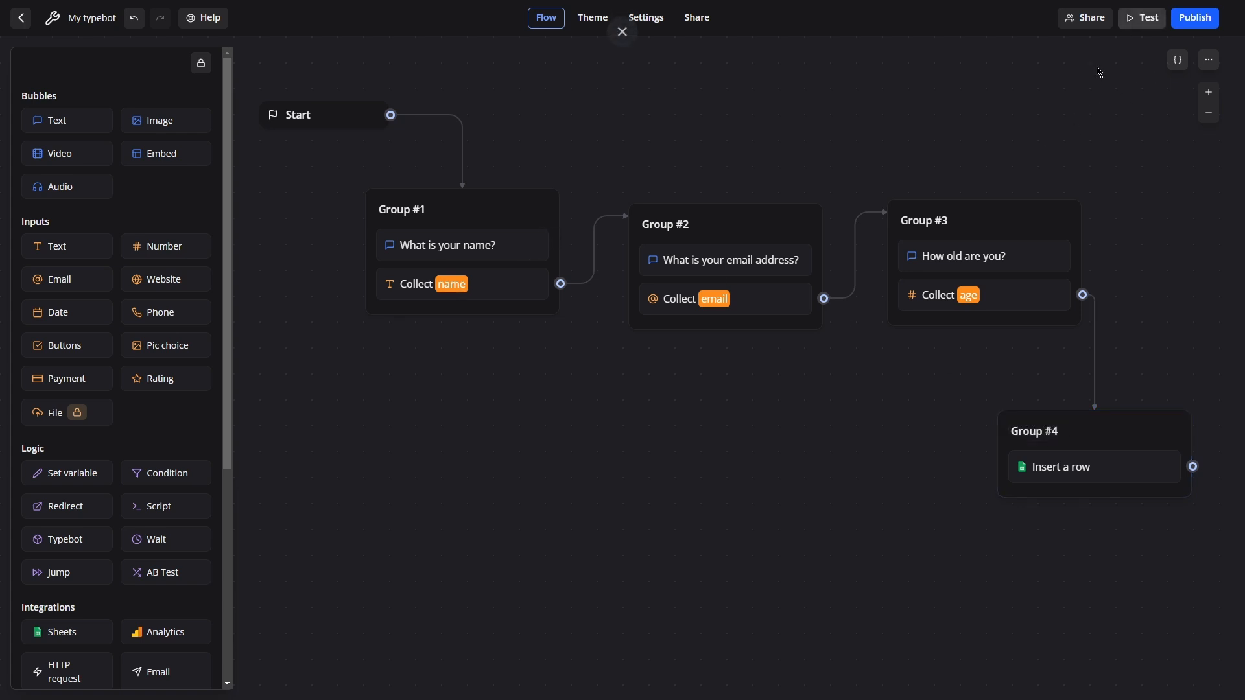
Test the bot with a sample name, an email address and age 32, then view the spreadsheet.
left_click(1144, 20)
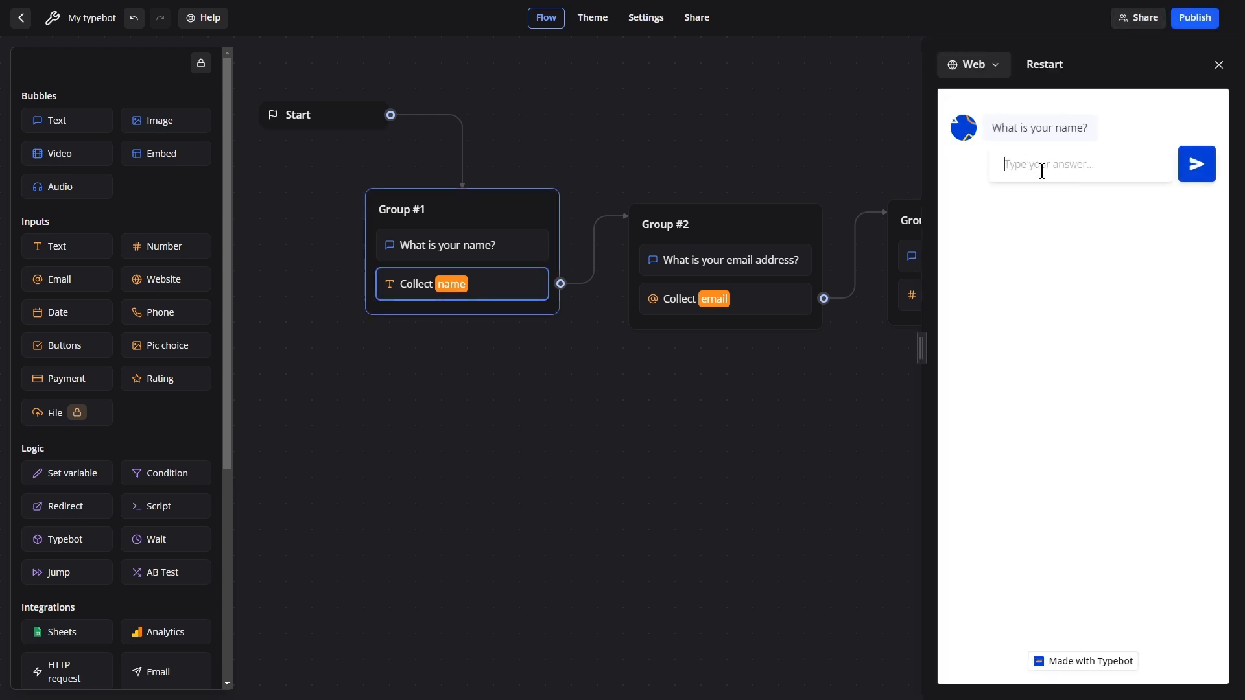
type("Bob")
key("Return")
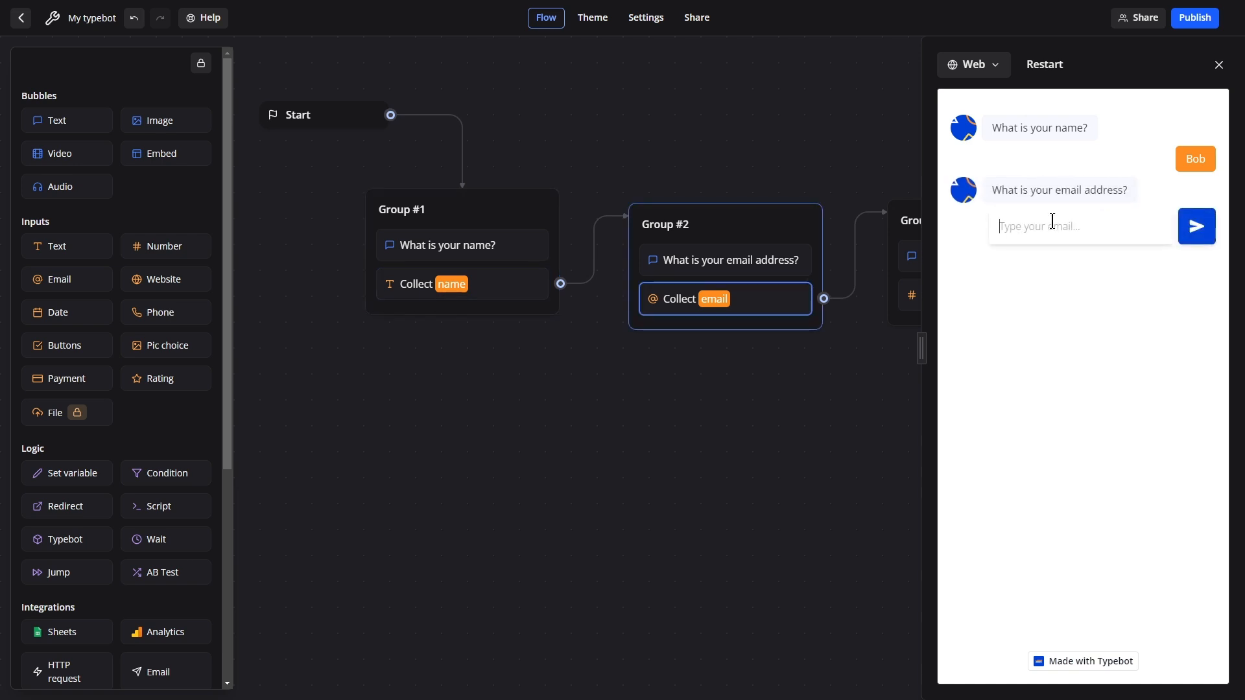
key("Return")
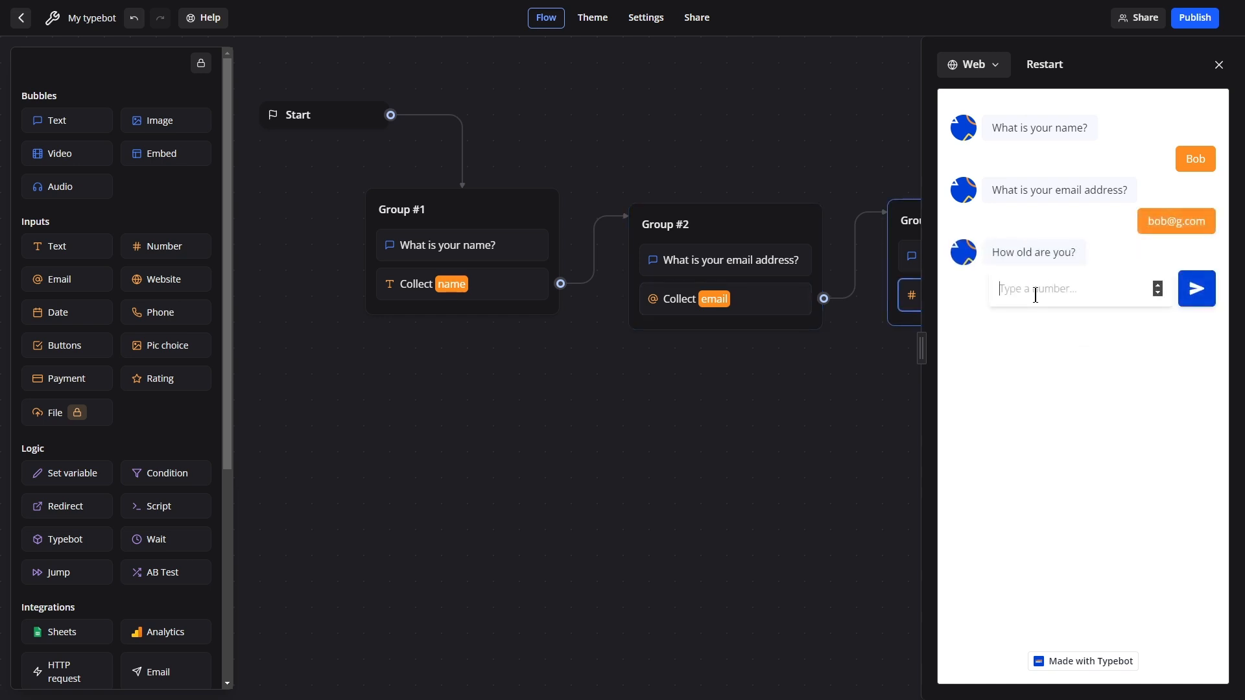
type("32")
key("Return")
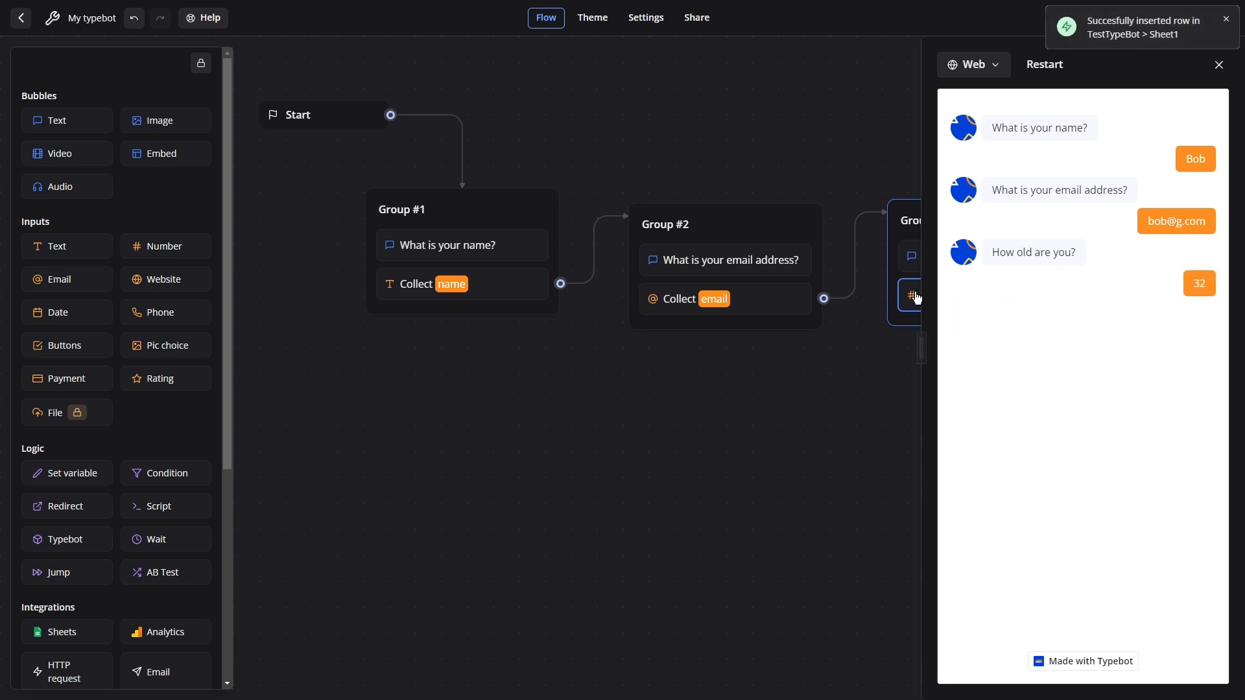
key("alt+Tab")
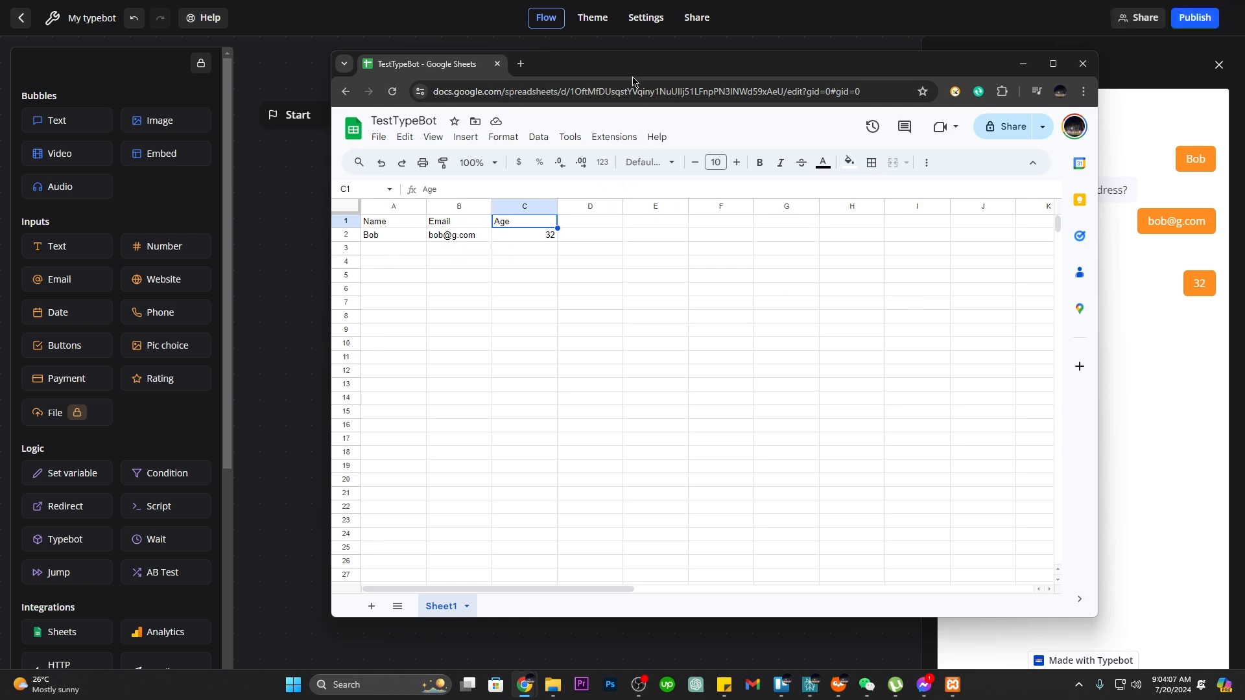
left_click(386, 235)
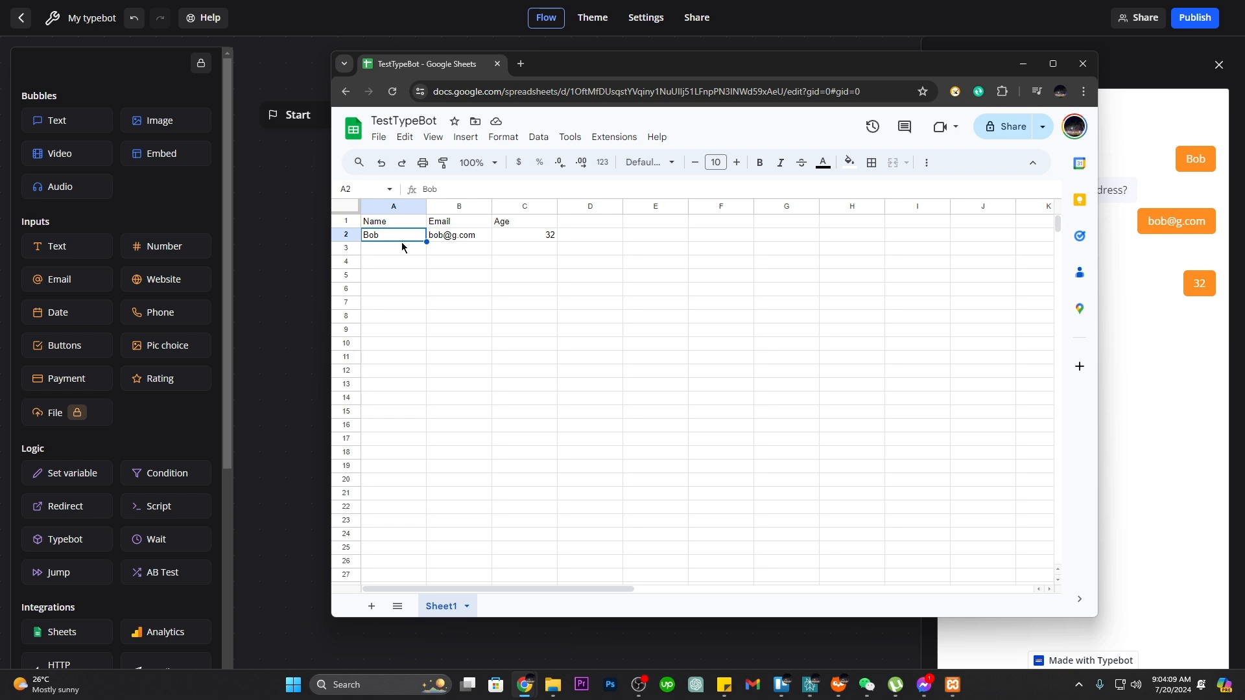
left_click(461, 238)
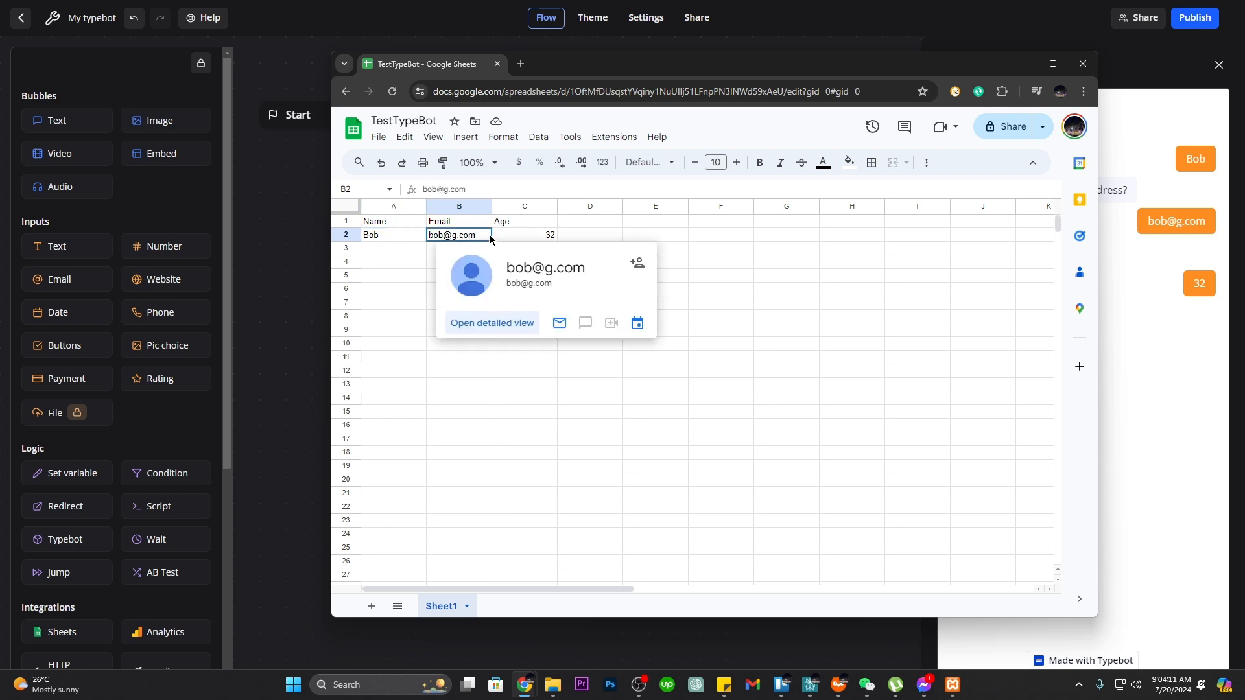
left_click(528, 240)
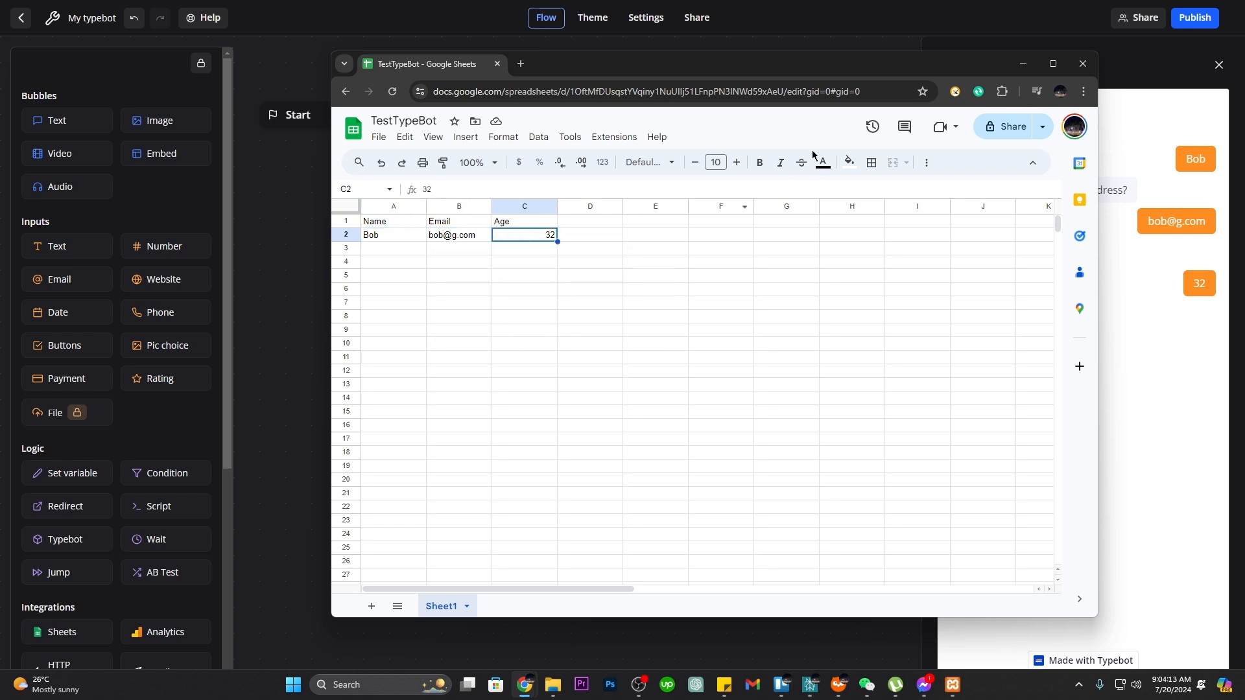
left_click_drag(814, 73, 735, 90)
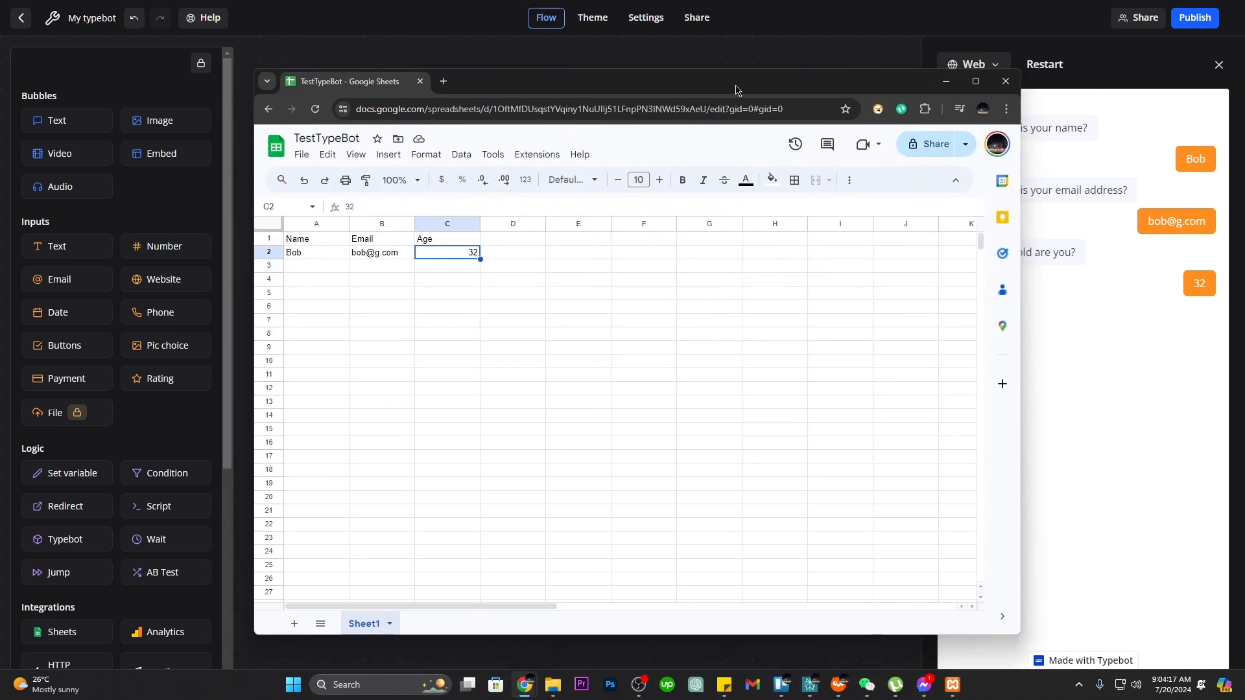